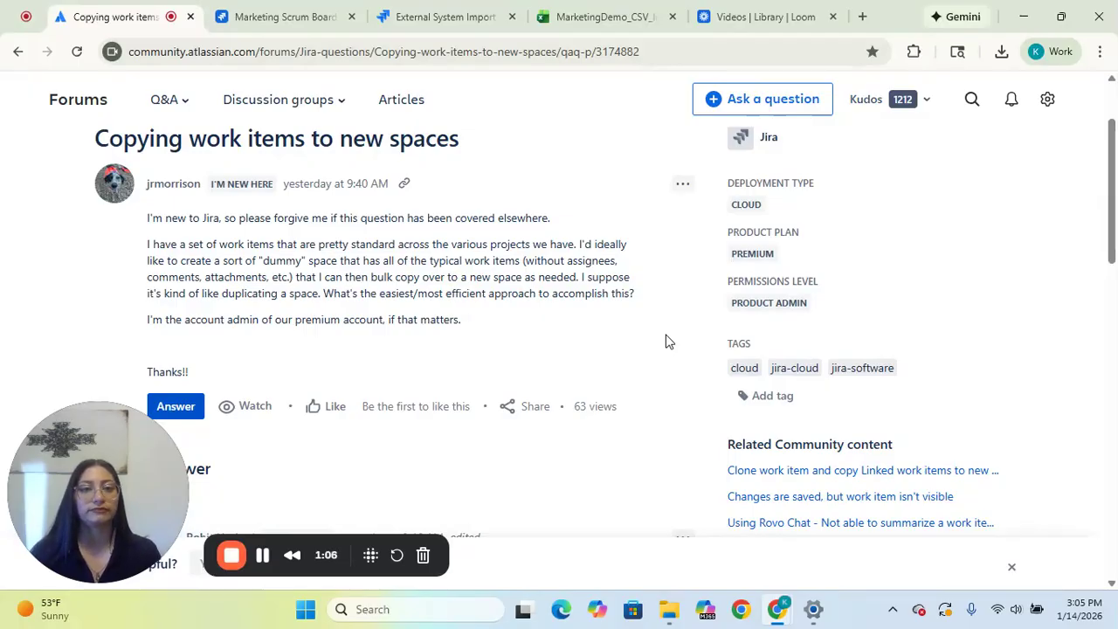
# - Read the suggested answers below the forum question about copying work items to new spaces
pyautogui.moveTo(1111, 192); pyautogui.dragTo(1111, 303)
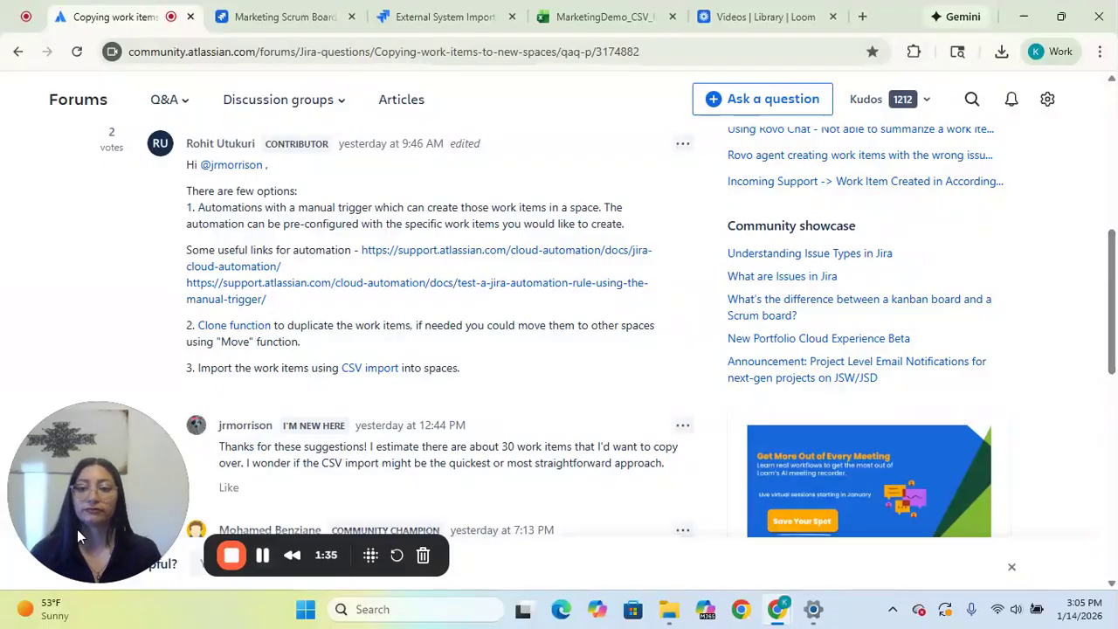
pyautogui.click(49, 554)
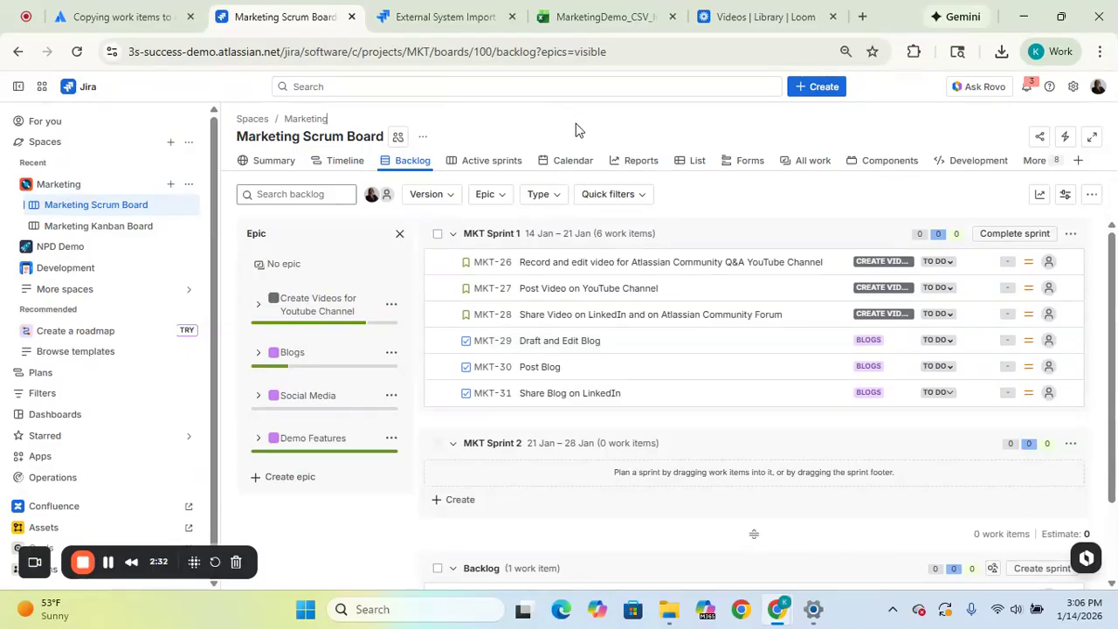
# - Switch to the MarketingDemo_CSV_Import workbook in Excel and review the Summary column with its work item titles
pyautogui.click(576, 21)
pyautogui.click(472, 368)
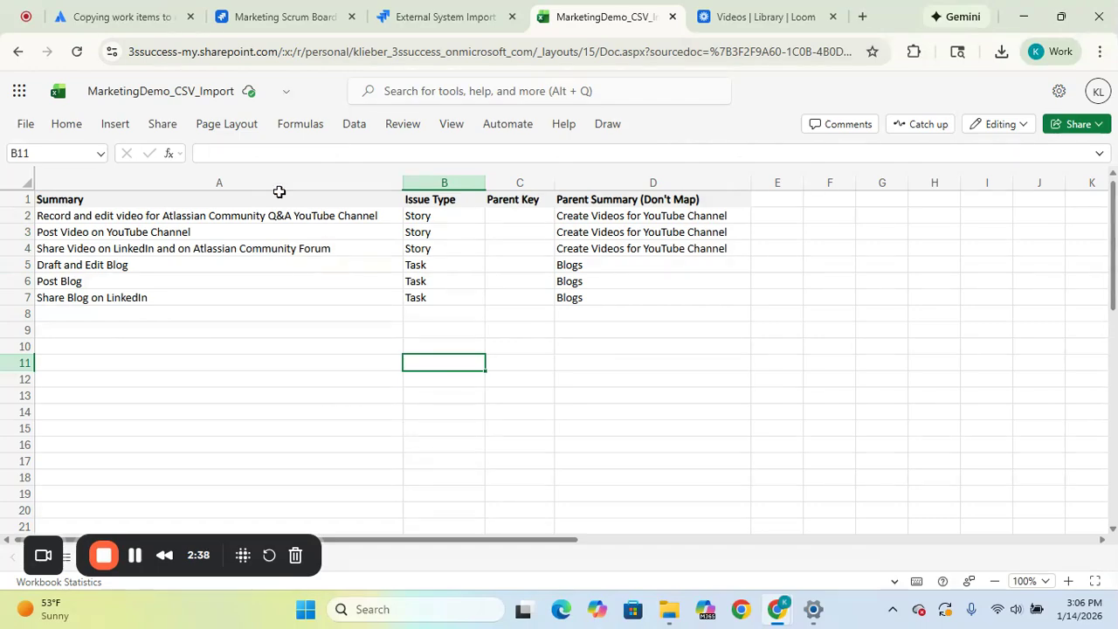
pyautogui.moveTo(282, 193); pyautogui.dragTo(459, 197)
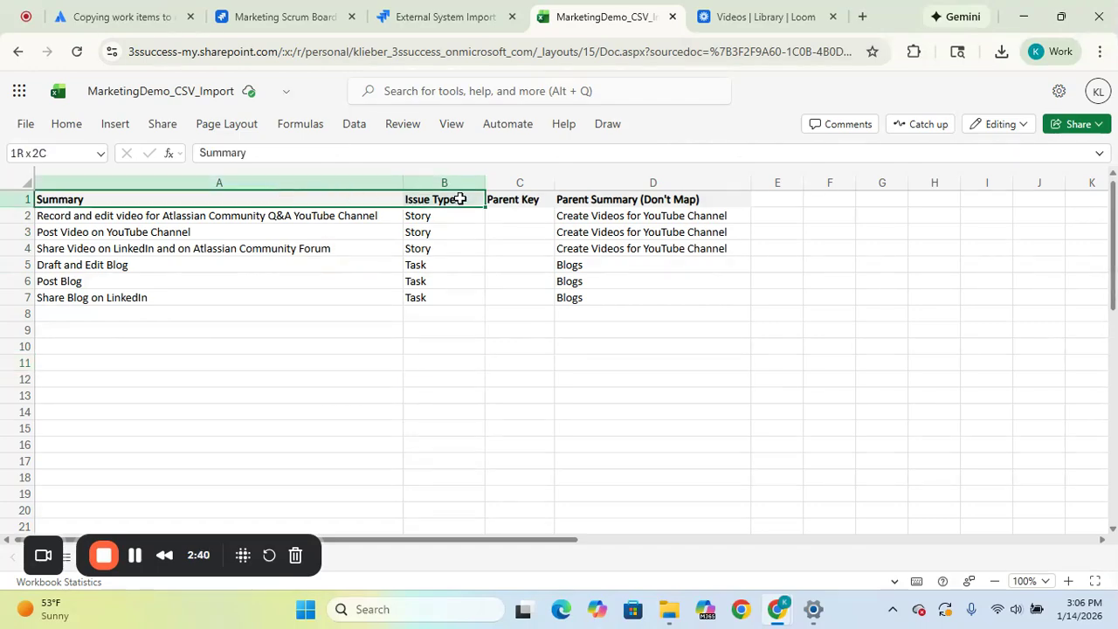
pyautogui.click(315, 366)
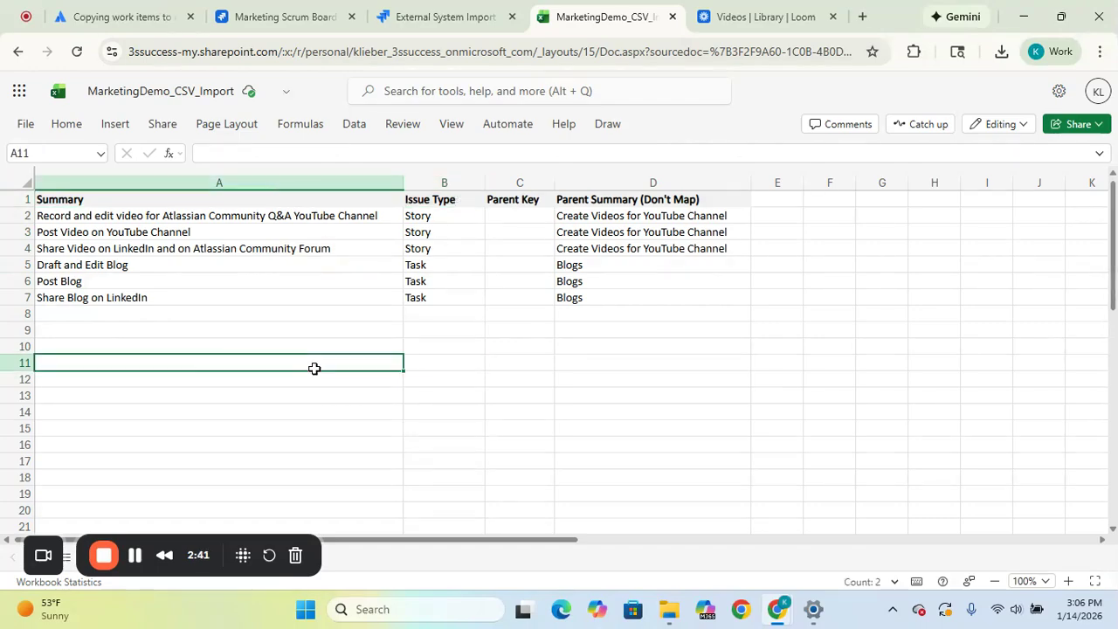
pyautogui.click(209, 204)
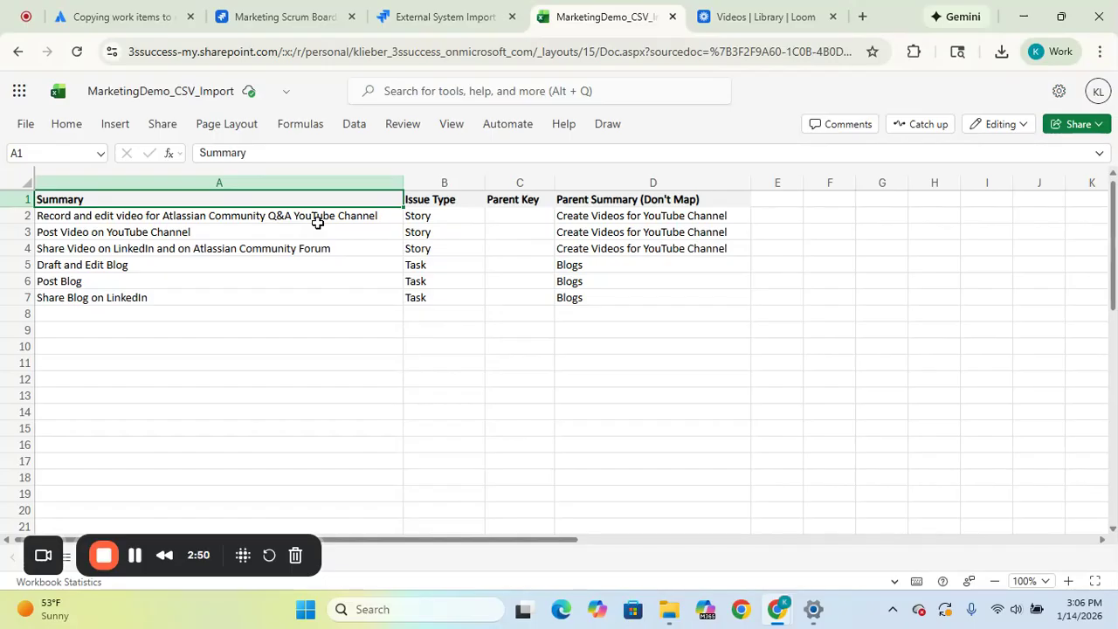
pyautogui.moveTo(321, 215); pyautogui.dragTo(313, 298)
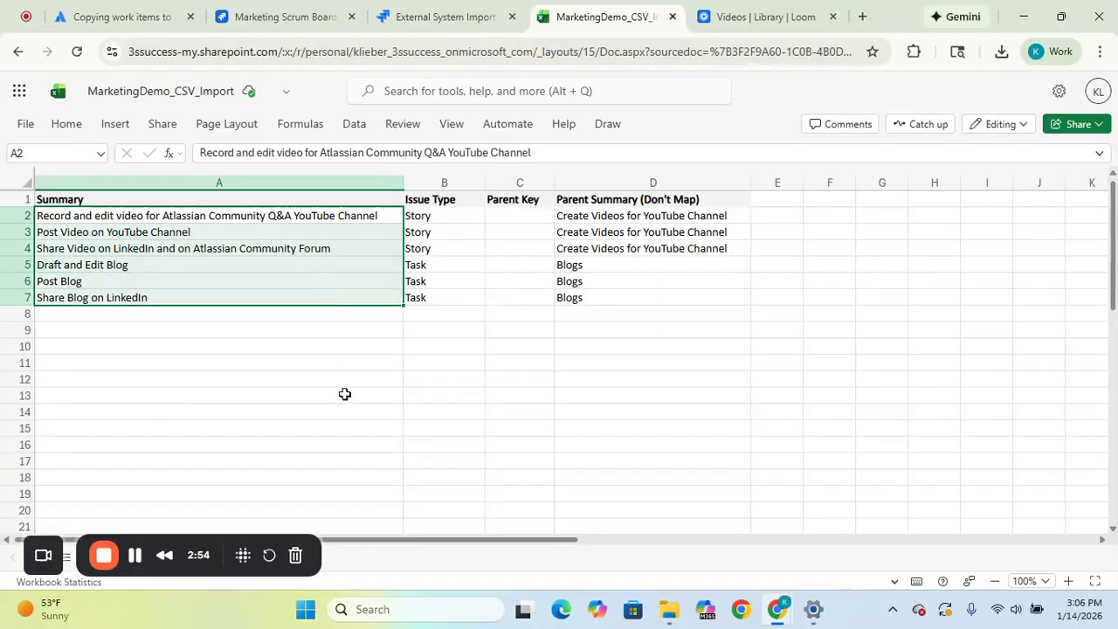
pyautogui.click(164, 215)
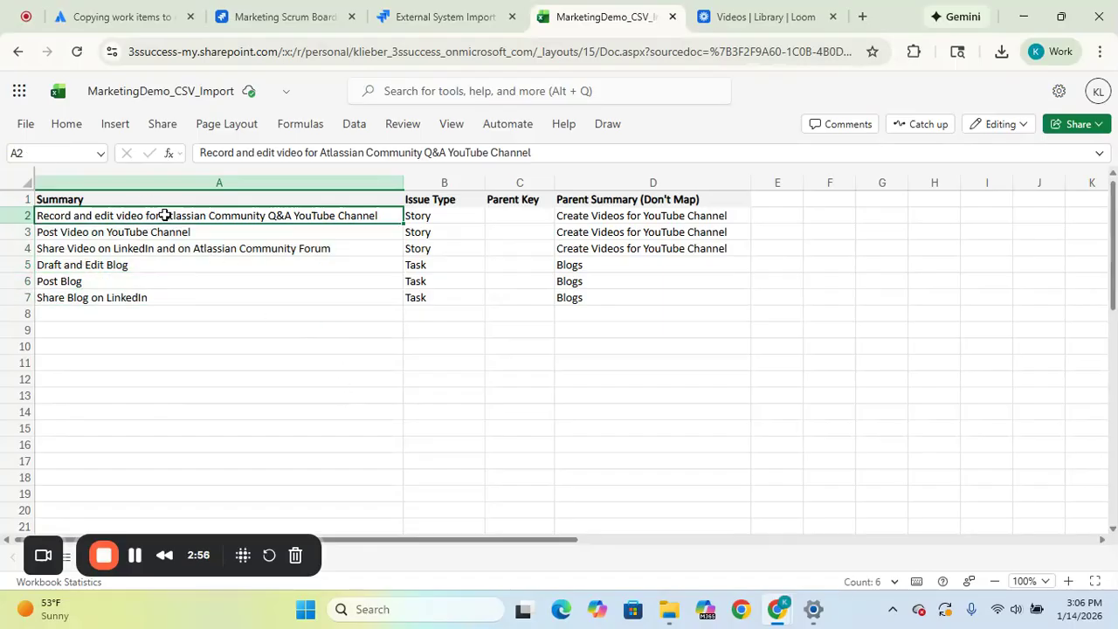
pyautogui.click(223, 363)
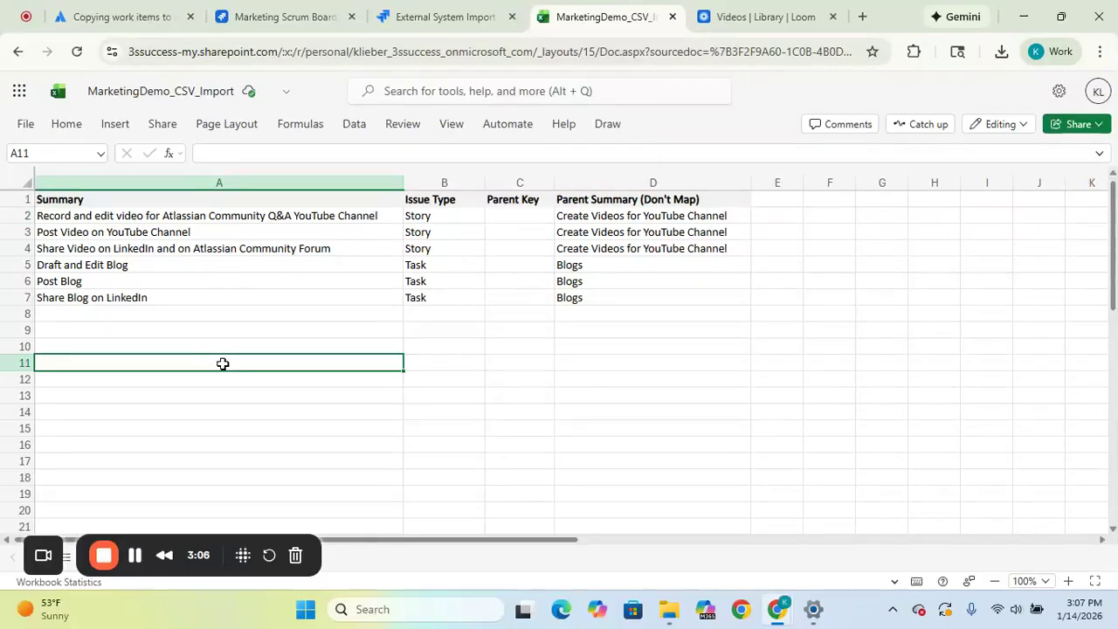
# - Review the Issue Type column, comparing the Story rows and the Task rows with their parent summaries
pyautogui.click(467, 193)
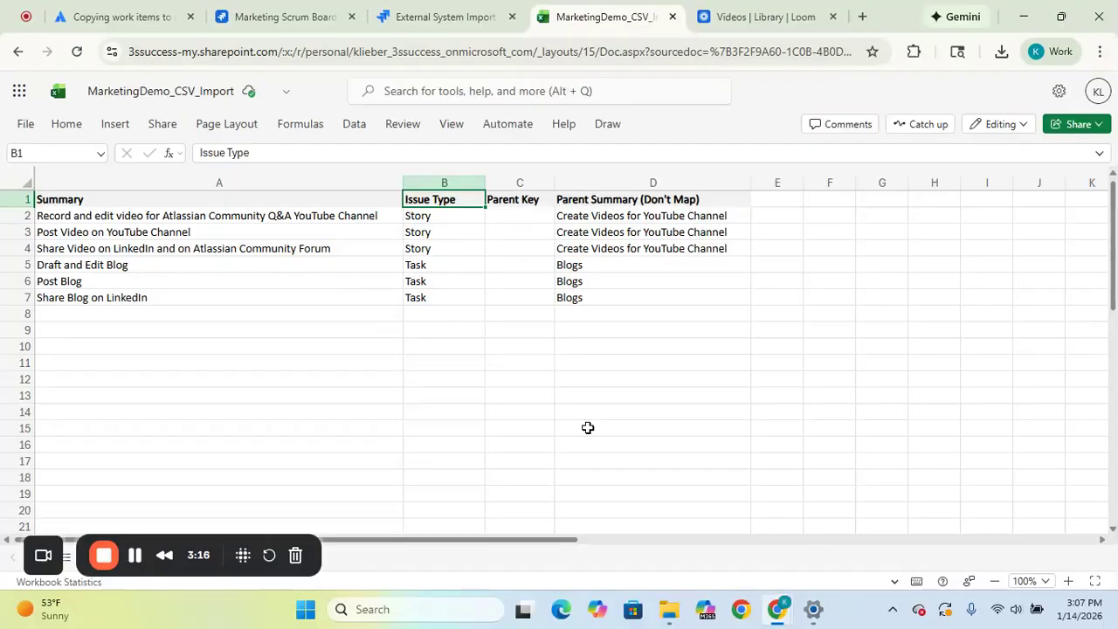
pyautogui.click(461, 219)
pyautogui.moveTo(461, 219); pyautogui.dragTo(461, 249)
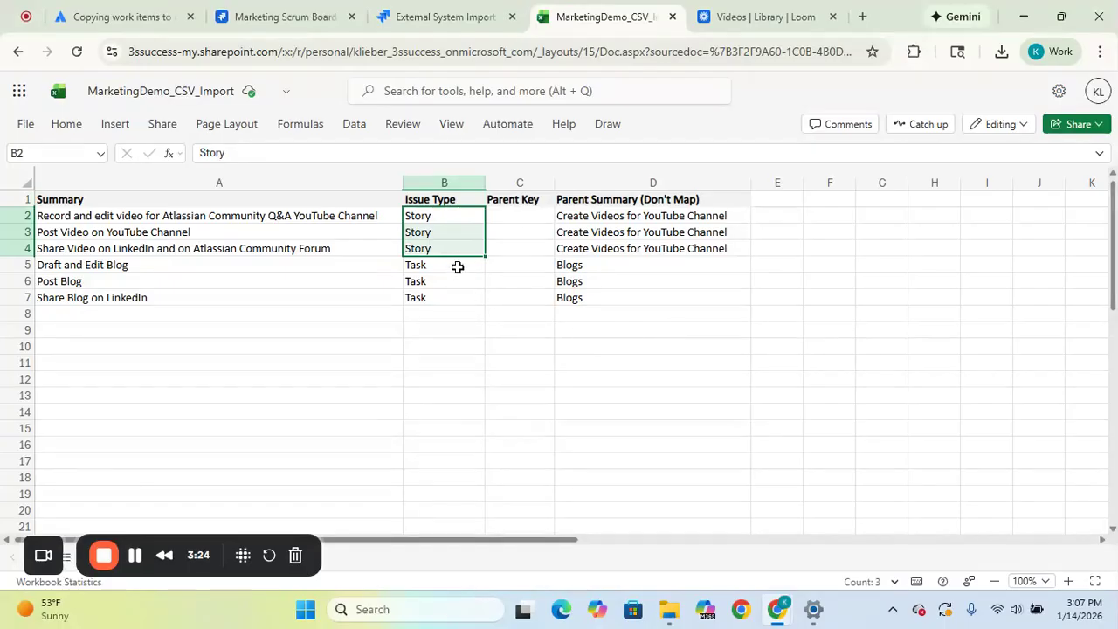
pyautogui.moveTo(457, 266); pyautogui.dragTo(462, 295)
pyautogui.moveTo(579, 270); pyautogui.dragTo(591, 302)
pyautogui.click(452, 377)
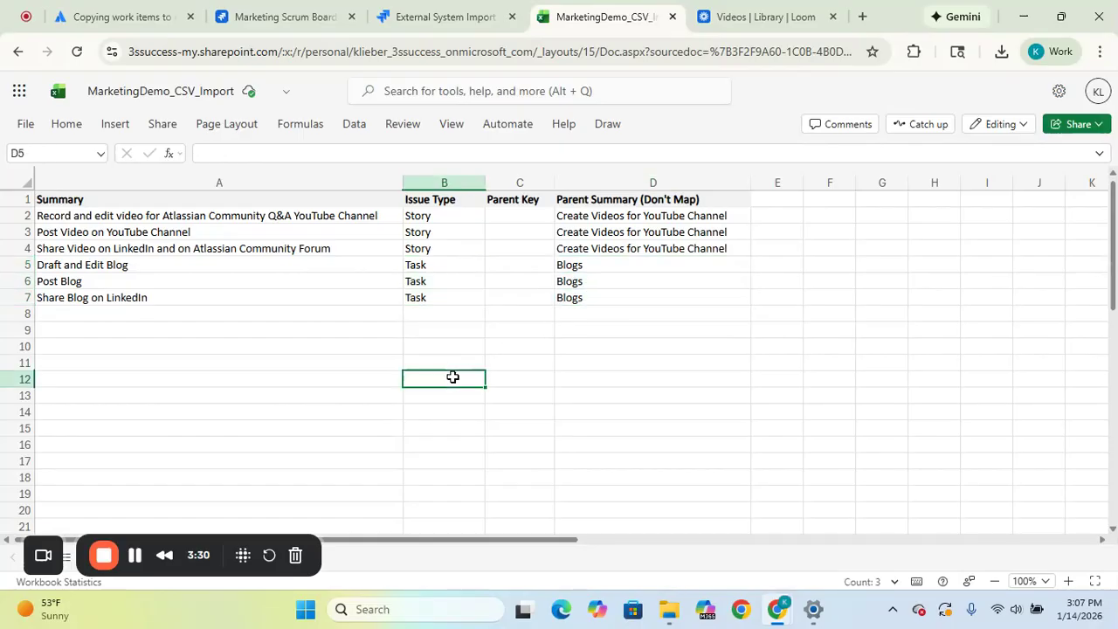
# - Examine the empty Parent Key column alongside the Parent Summary entry for the first work item
pyautogui.click(519, 199)
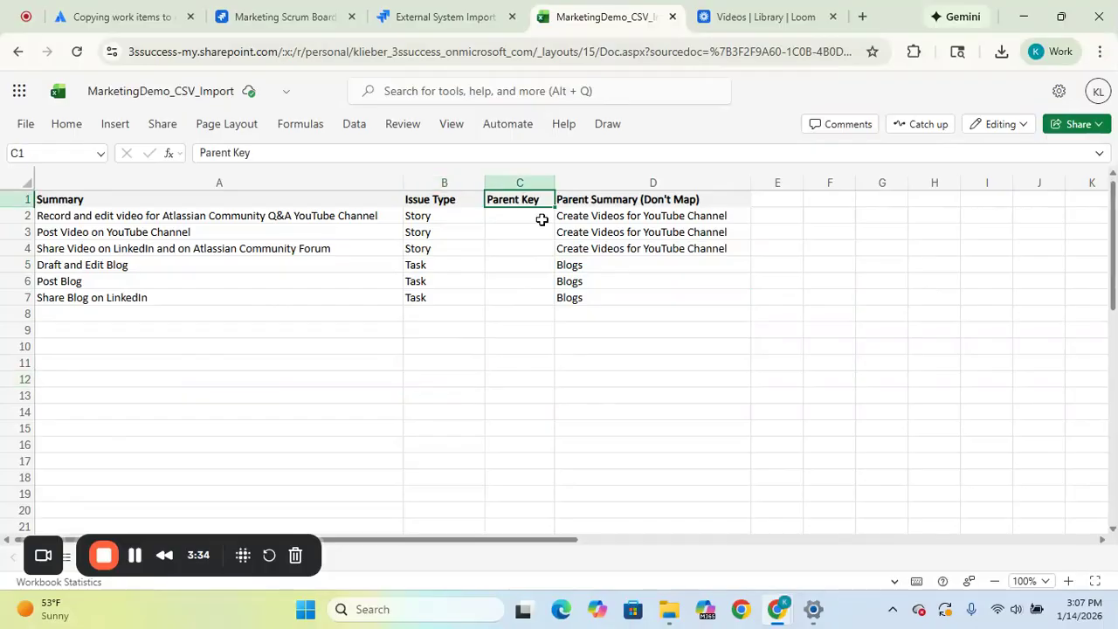
pyautogui.click(542, 219)
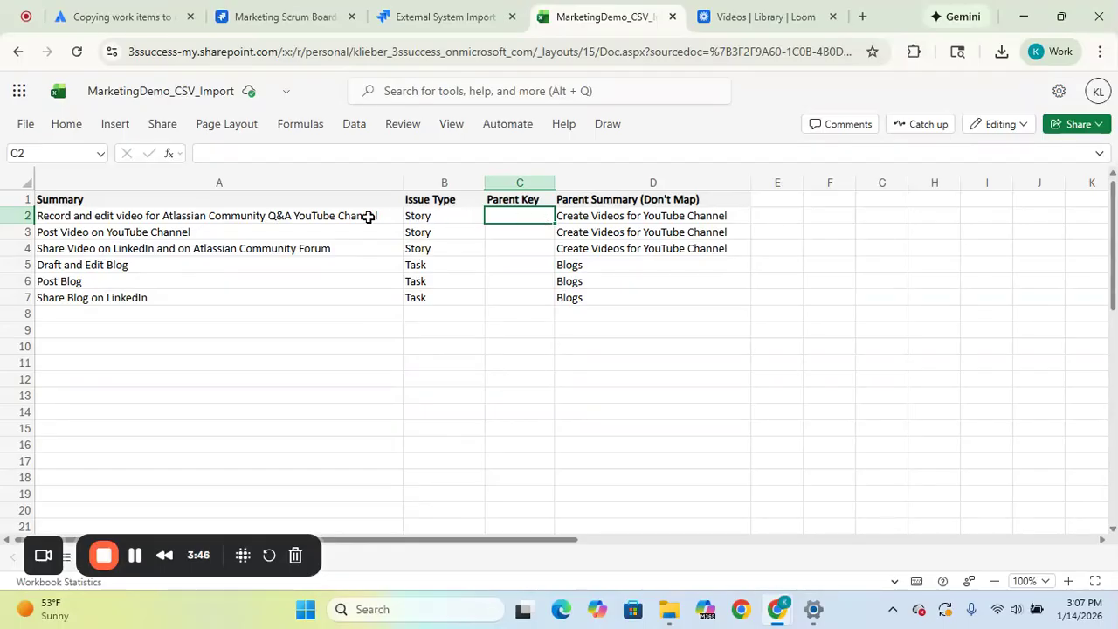
pyautogui.click(339, 217)
pyautogui.click(532, 215)
pyautogui.click(612, 227)
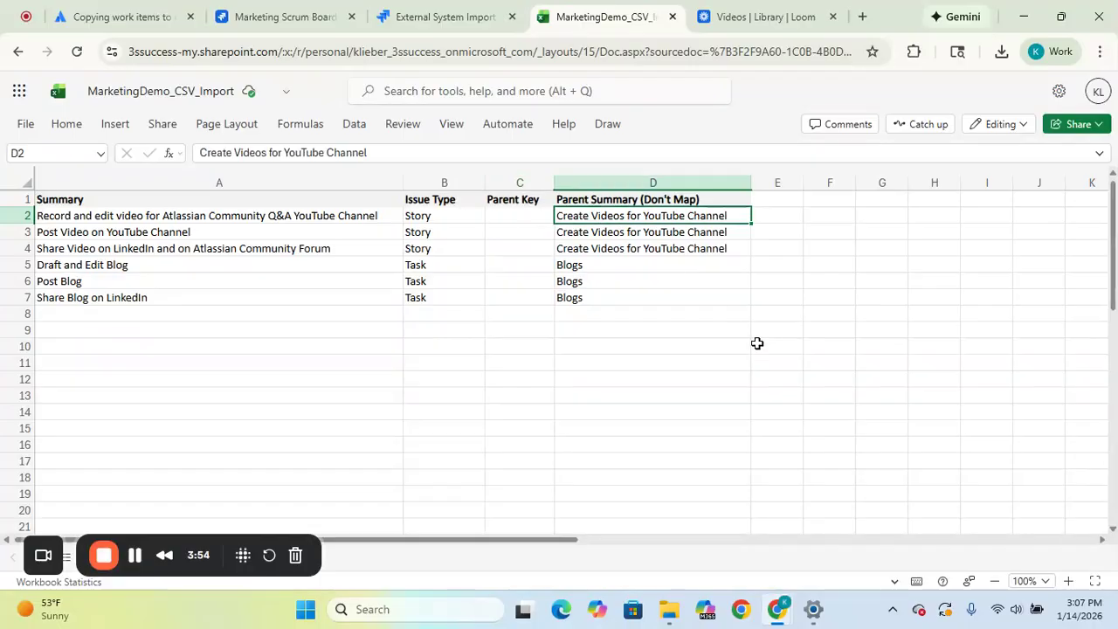
pyautogui.click(517, 220)
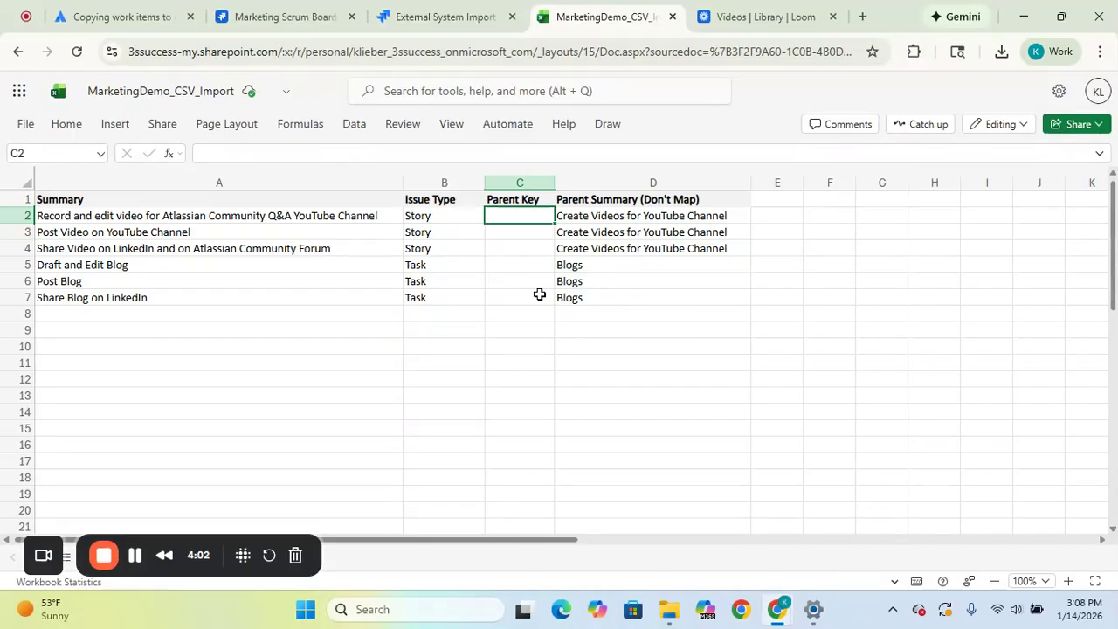
# - Switch to the Marketing Scrum Board backlog in Jira and look up the key of the Create Videos for Youtube Channel epic
pyautogui.click(294, 16)
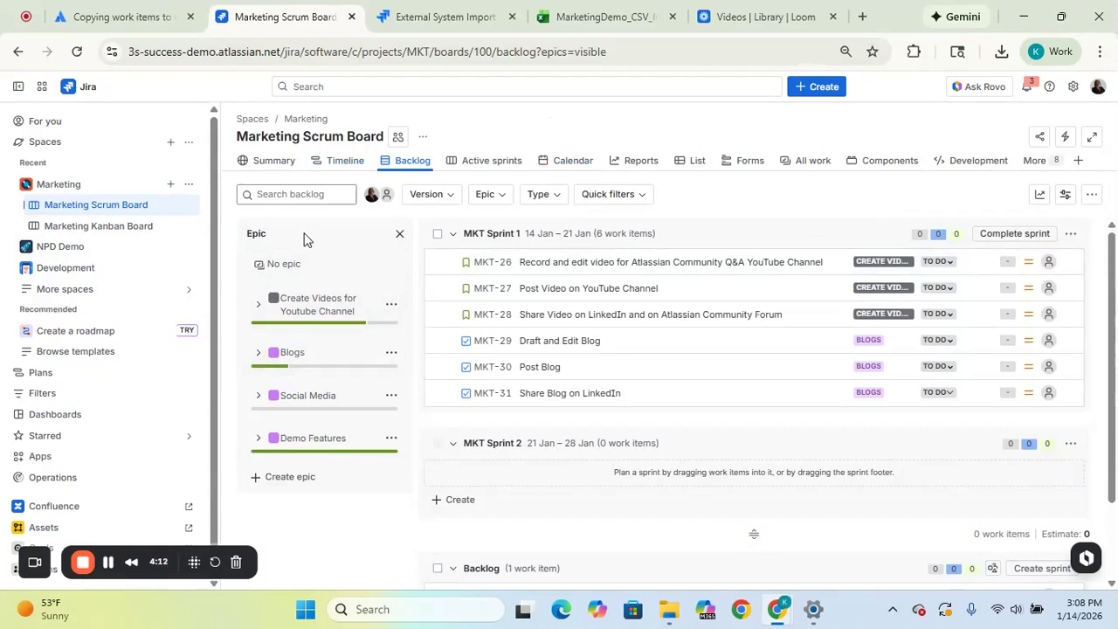
pyautogui.click(502, 197)
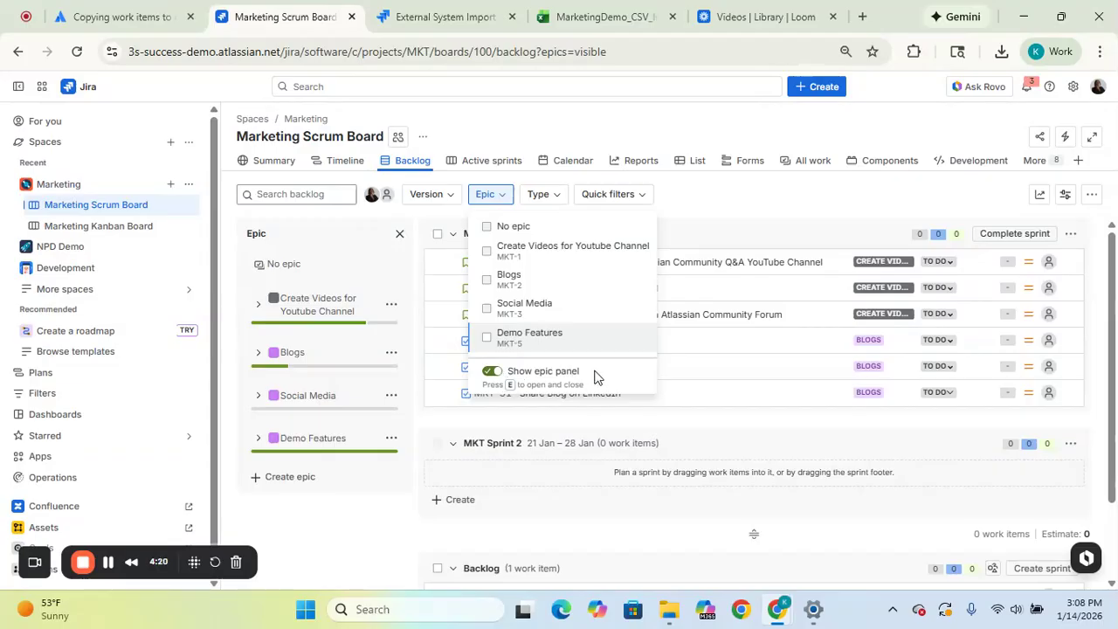
pyautogui.click(625, 110)
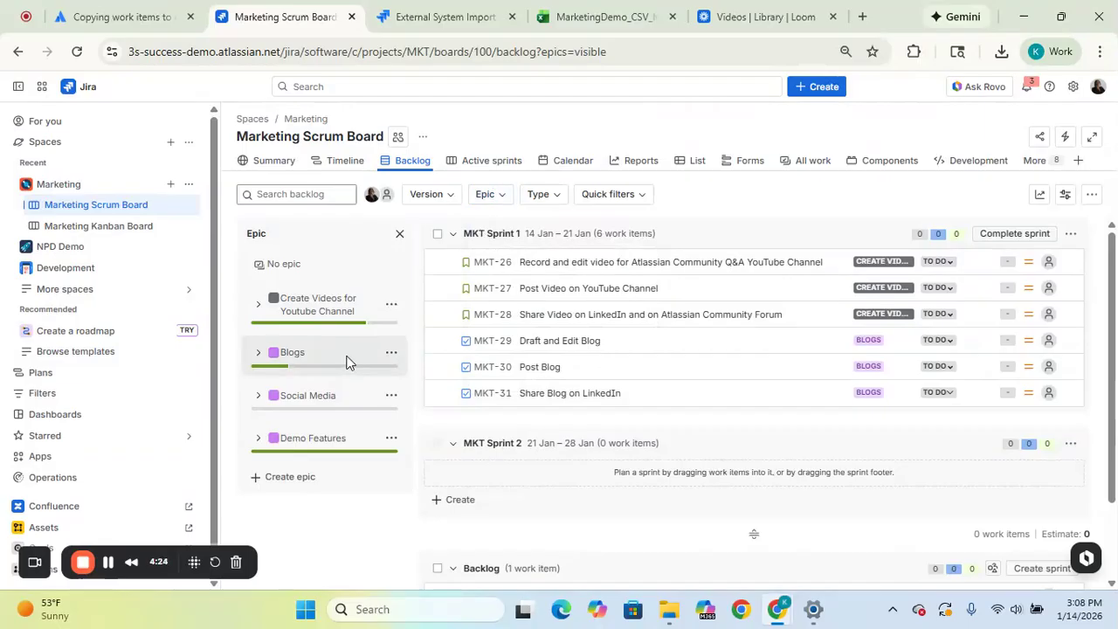
pyautogui.click(257, 307)
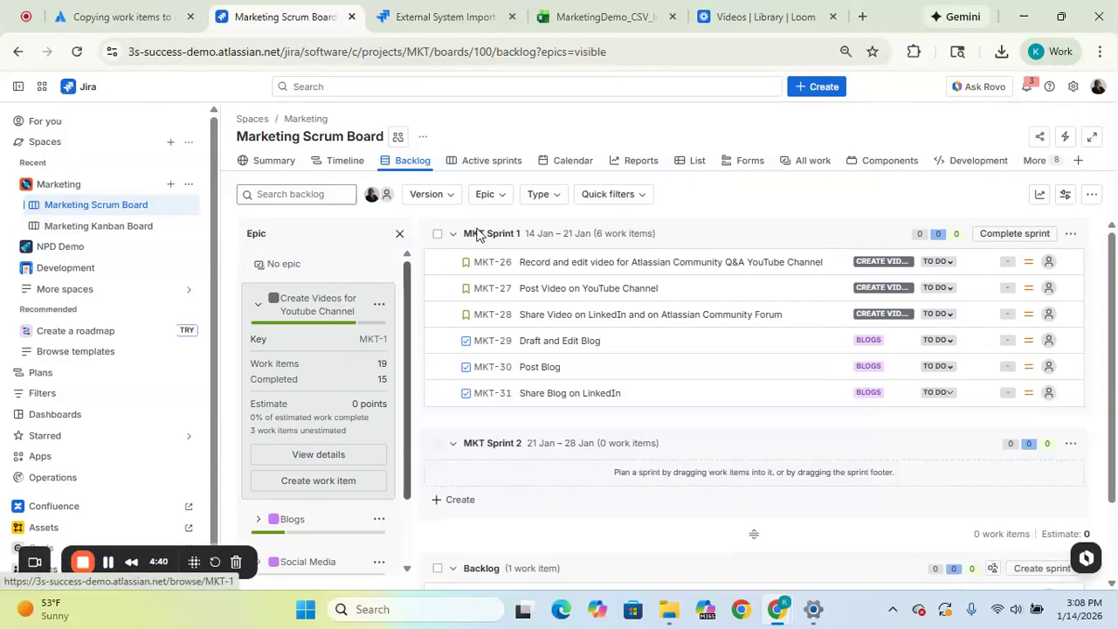
# - Return to the Excel workbook and enter MKT-1 as the Parent Key in cell C2
pyautogui.click(595, 15)
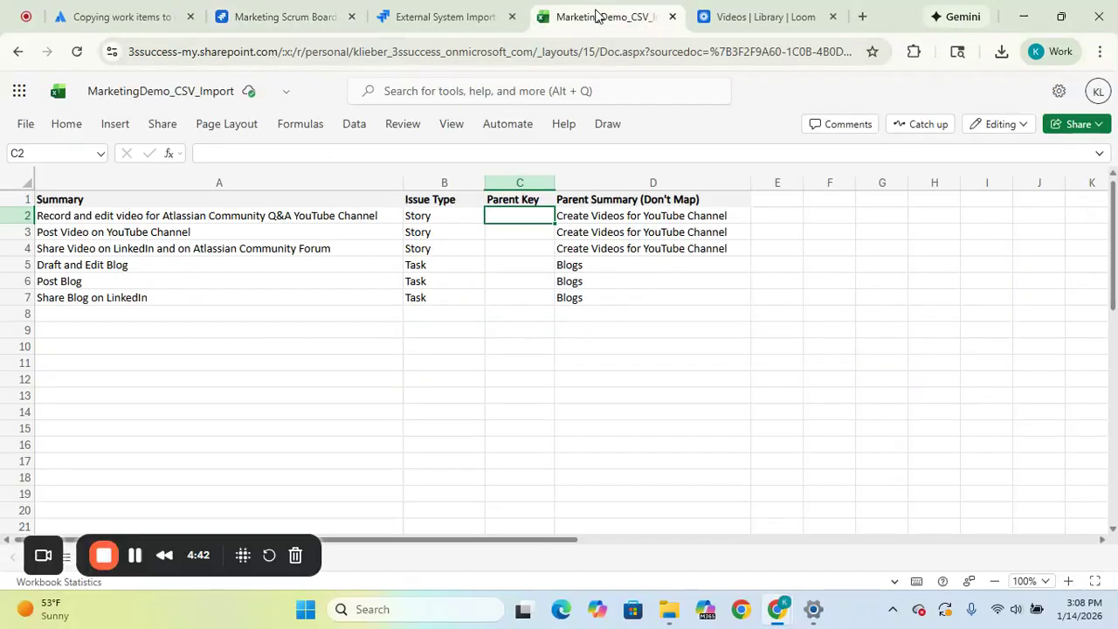
pyautogui.doubleClick(528, 220)
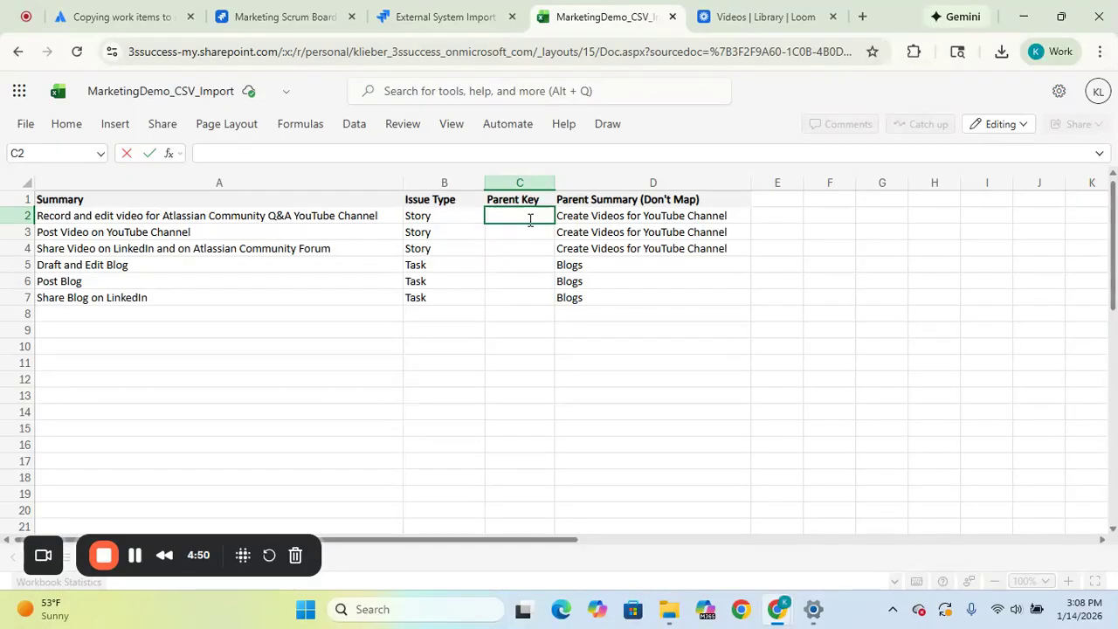
pyautogui.write('MKT-1')
pyautogui.press('Return')
# - Copy the parent key from C2 with C3:C4 as the destination, and allow the site clipboard access
pyautogui.click(529, 219)
pyautogui.hotkey('ctrl', 'c')
pyautogui.click(527, 238)
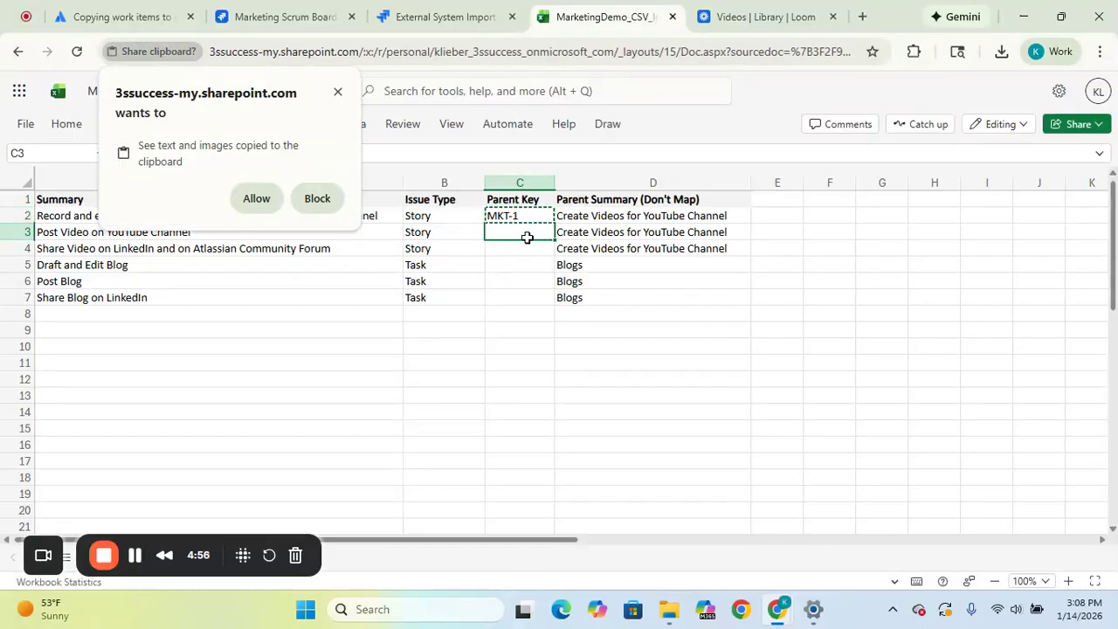
pyautogui.moveTo(527, 238); pyautogui.dragTo(527, 247)
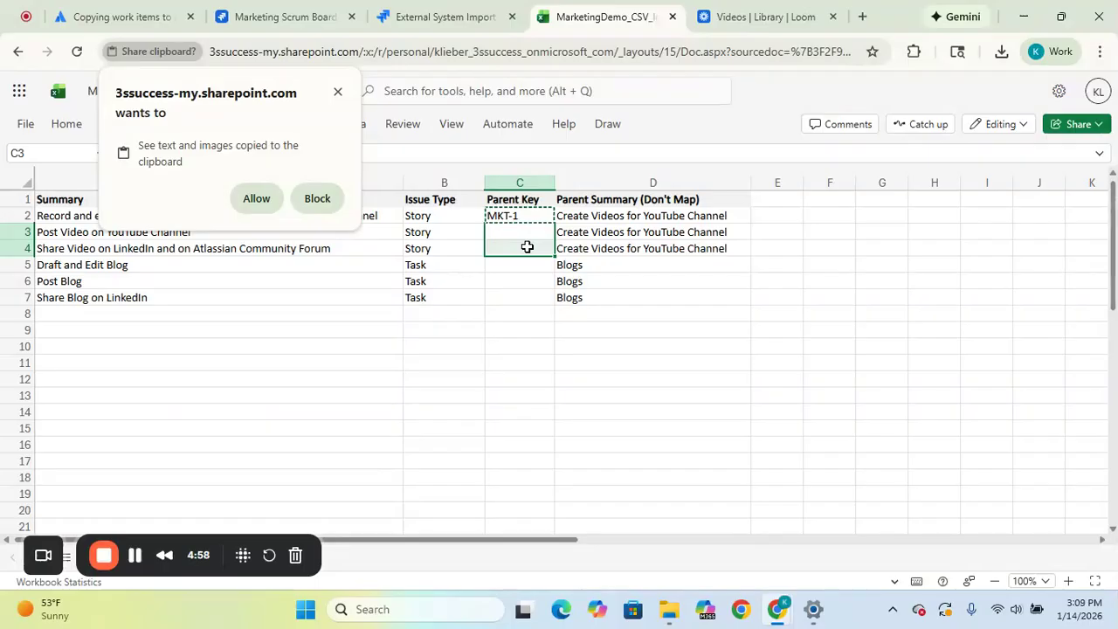
pyautogui.click(261, 200)
# - Try to paste the copied parent key into the cells below C2, and undo the paste
pyautogui.hotkey('ctrl', 'v')
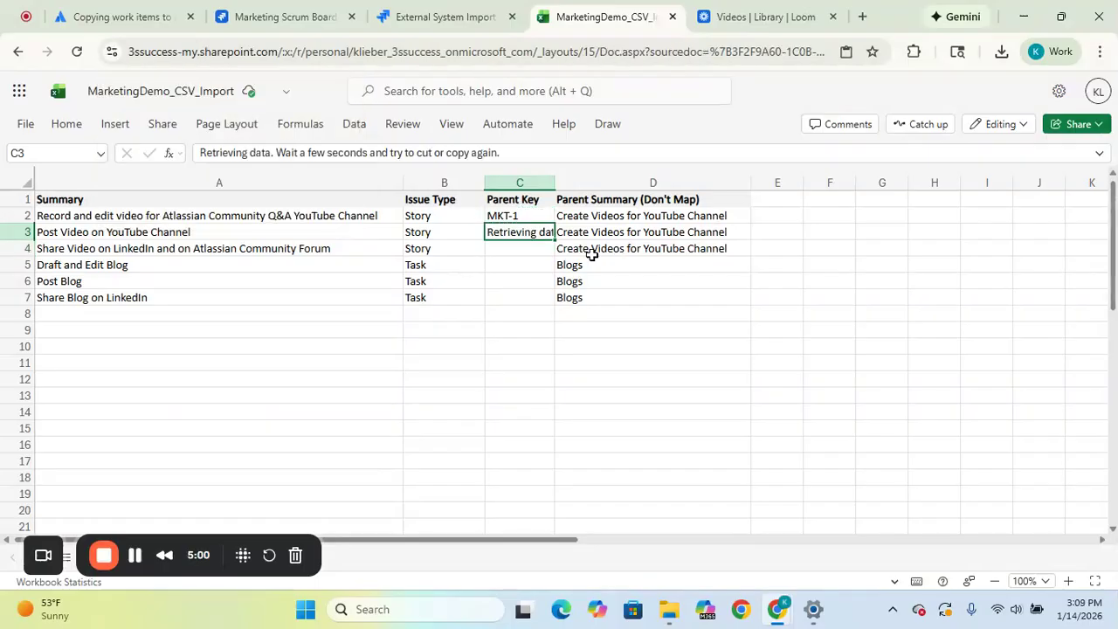
pyautogui.click(591, 262)
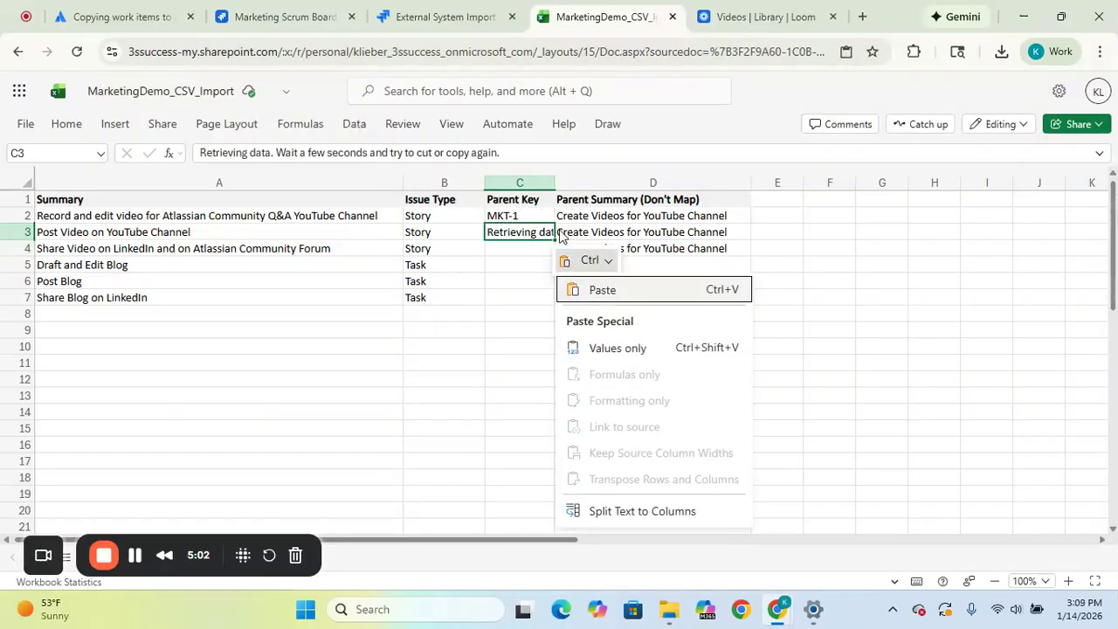
pyautogui.click(517, 231)
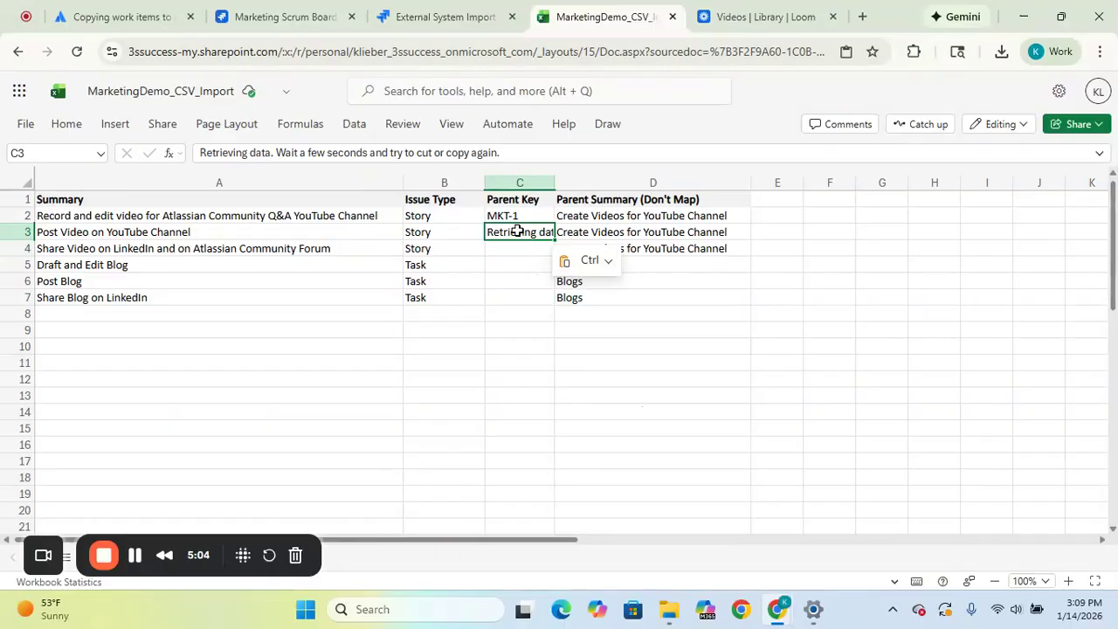
pyautogui.hotkey('ctrl', 'z')
# - Copy MKT-1 from C2 into C3:C4 for the remaining two Story rows
pyautogui.click(516, 217)
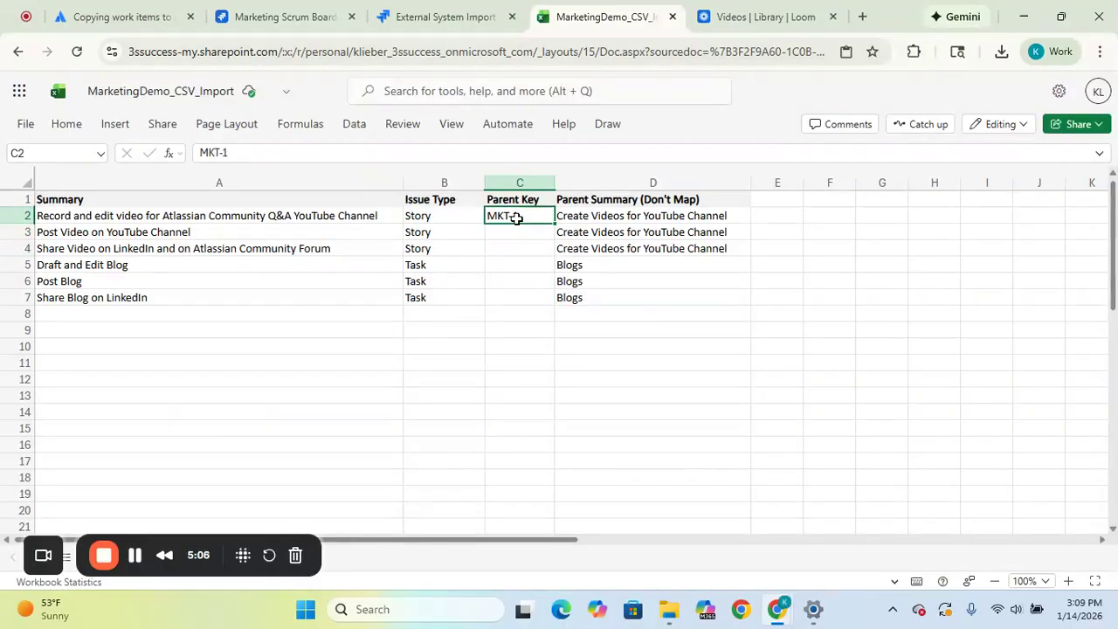
pyautogui.hotkey('ctrl', 'c')
pyautogui.moveTo(515, 229); pyautogui.dragTo(506, 242)
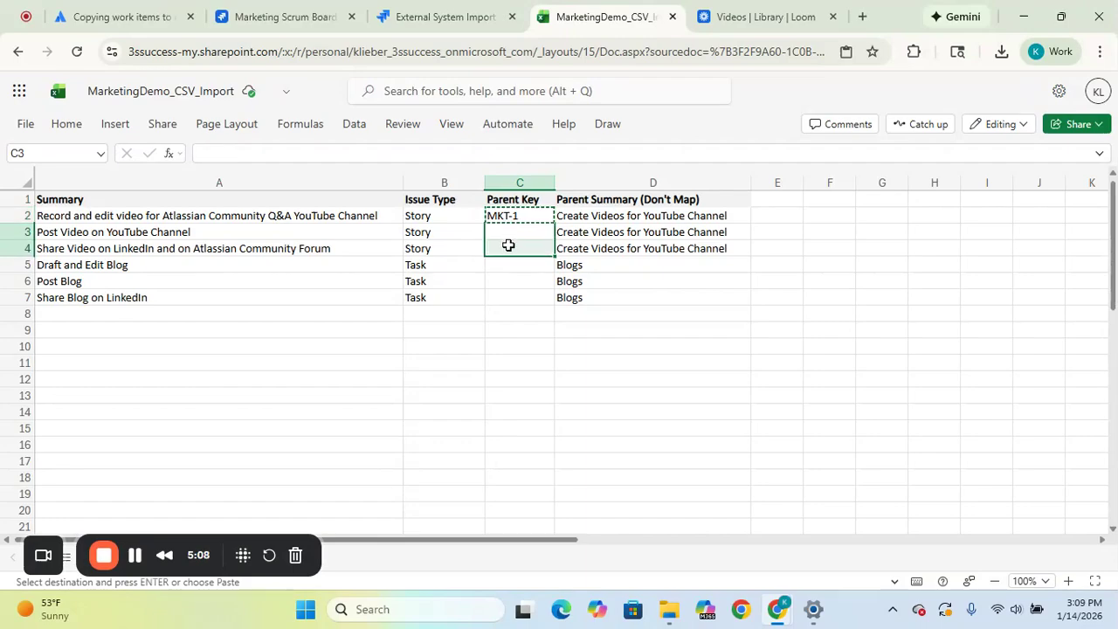
pyautogui.hotkey('ctrl', 'v')
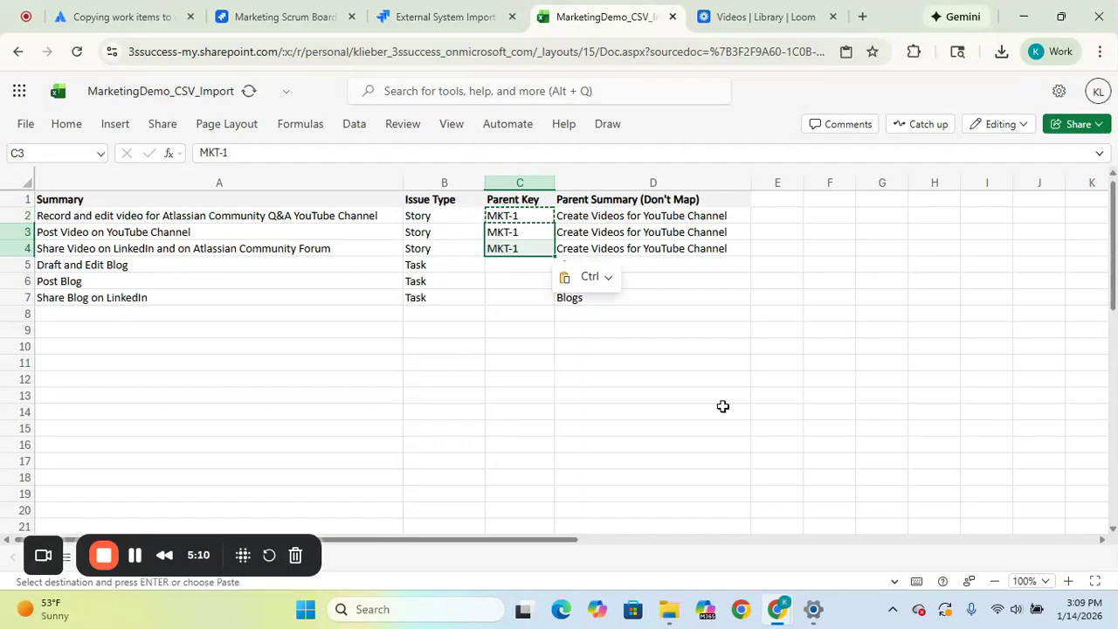
pyautogui.click(723, 407)
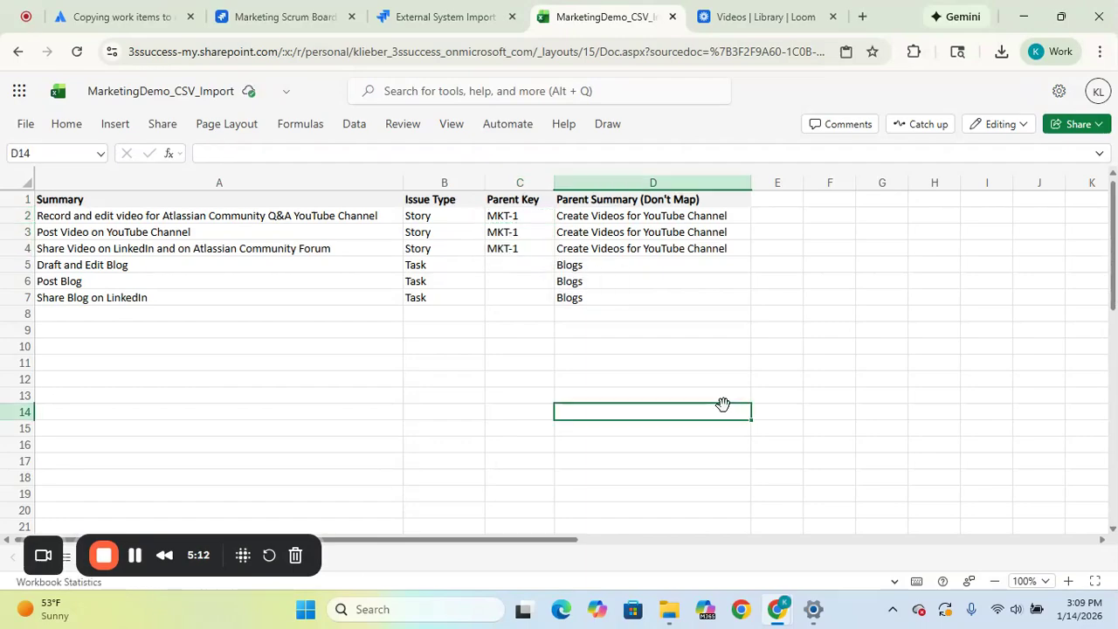
# - Look up the key of the Blogs epic in the Jira backlog for the Task rows' missing parent keys
pyautogui.click(529, 267)
pyautogui.click(612, 271)
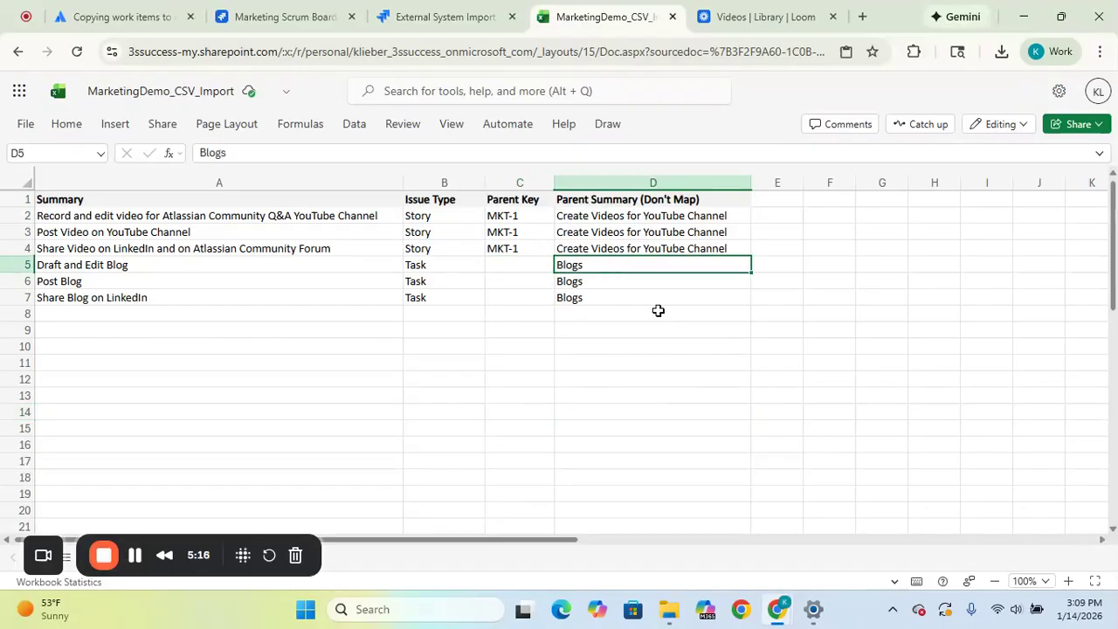
pyautogui.click(272, 16)
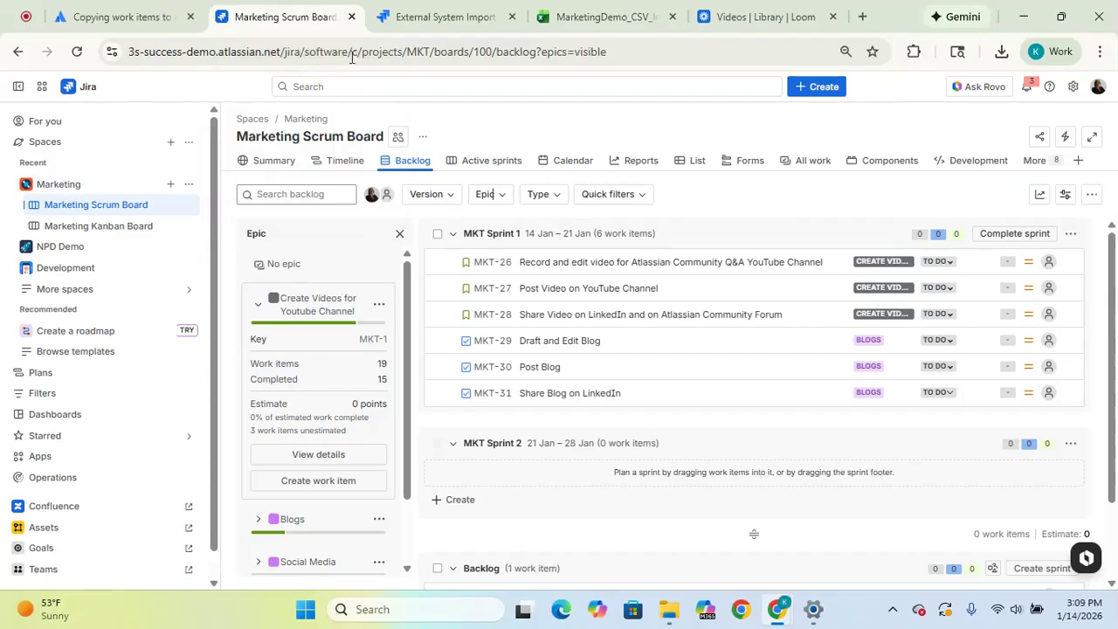
pyautogui.click(257, 307)
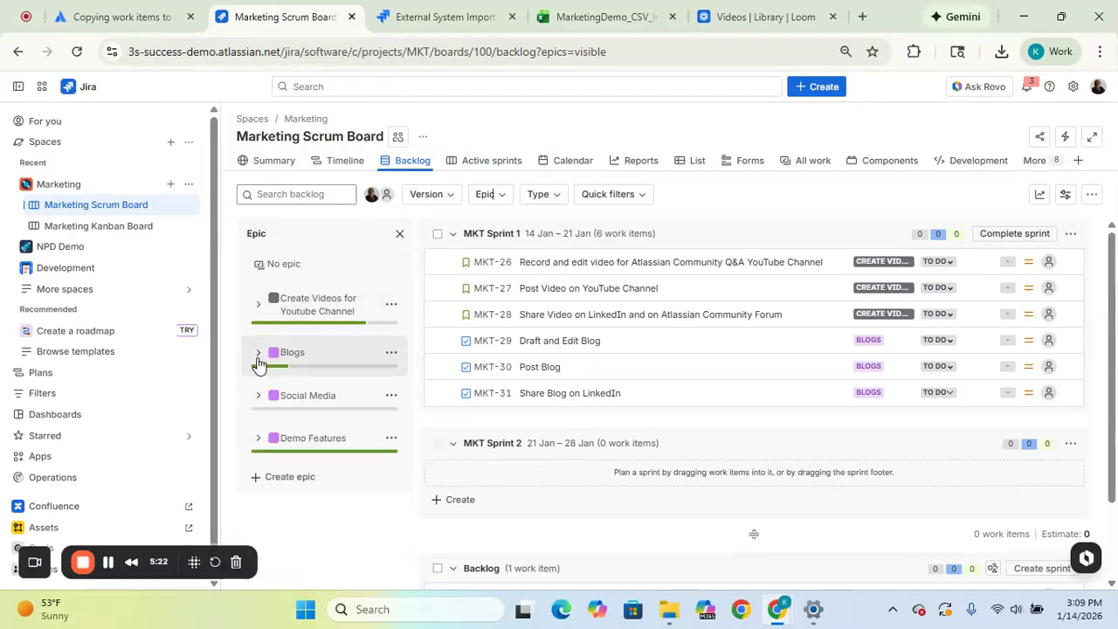
pyautogui.click(257, 354)
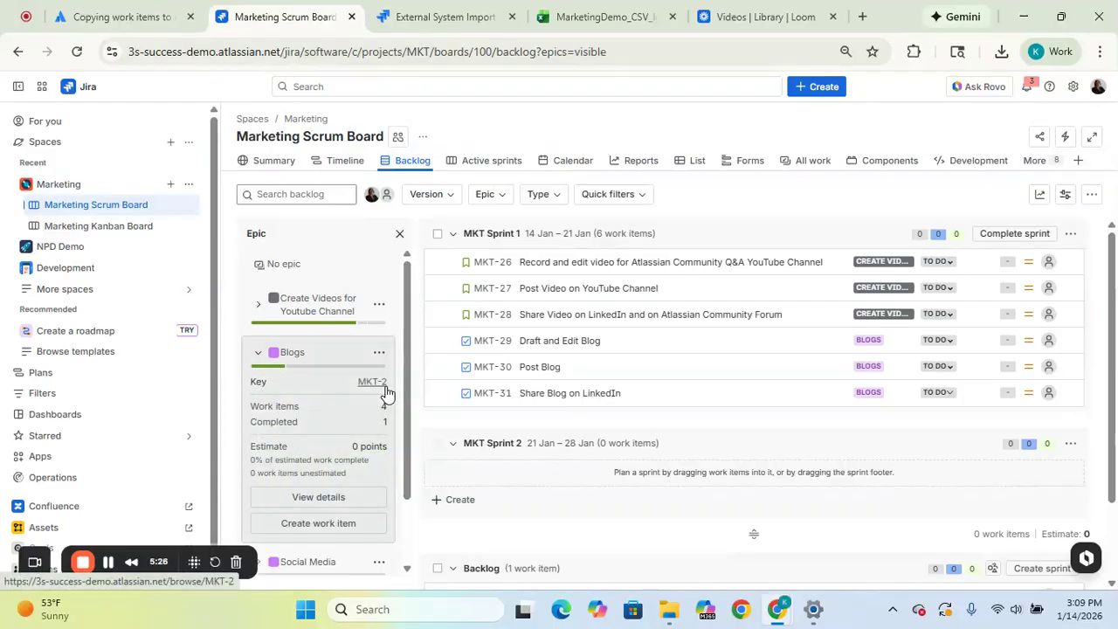
# - Switch to the MarketingDemo_CSV_Import workbook and enter MKT-2 as the parent key in C5 for the Draft and Edit Blog row
pyautogui.click(622, 11)
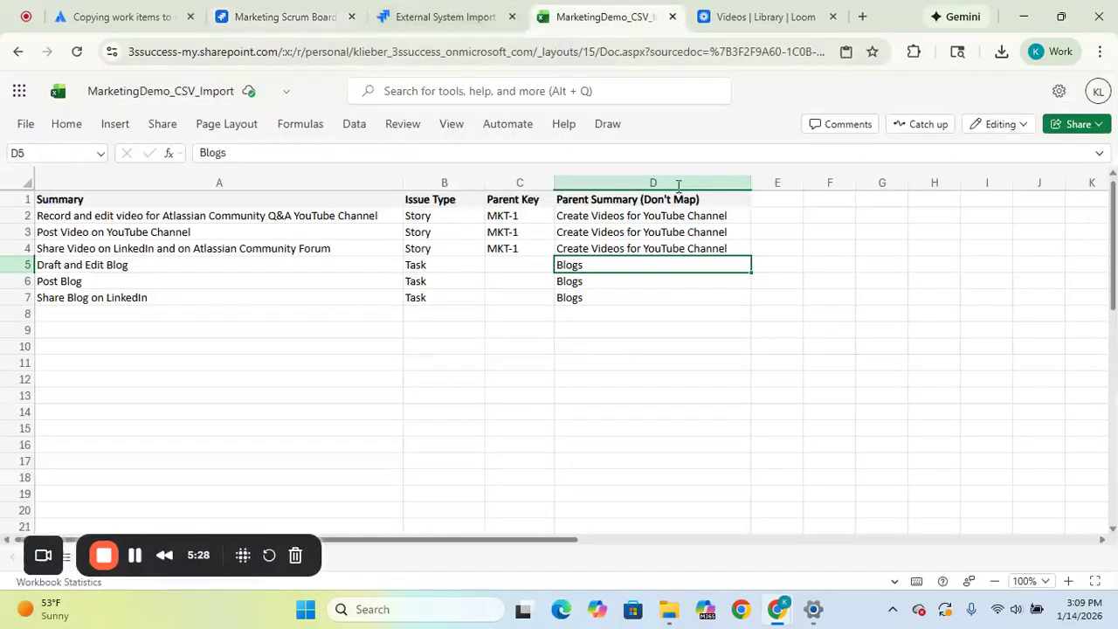
pyautogui.click(514, 264)
pyautogui.write('M')
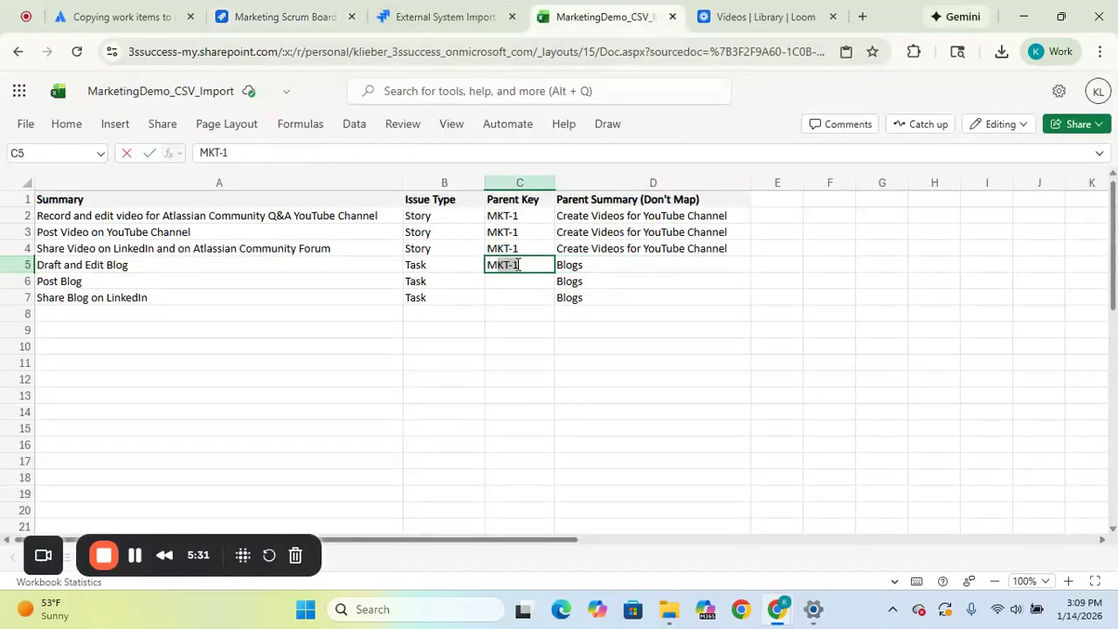
pyautogui.write('KT-2')
pyautogui.press('Return')
# - Copy MKT-2 from C5 into C6:C7 for the remaining two Task rows
pyautogui.click(521, 261)
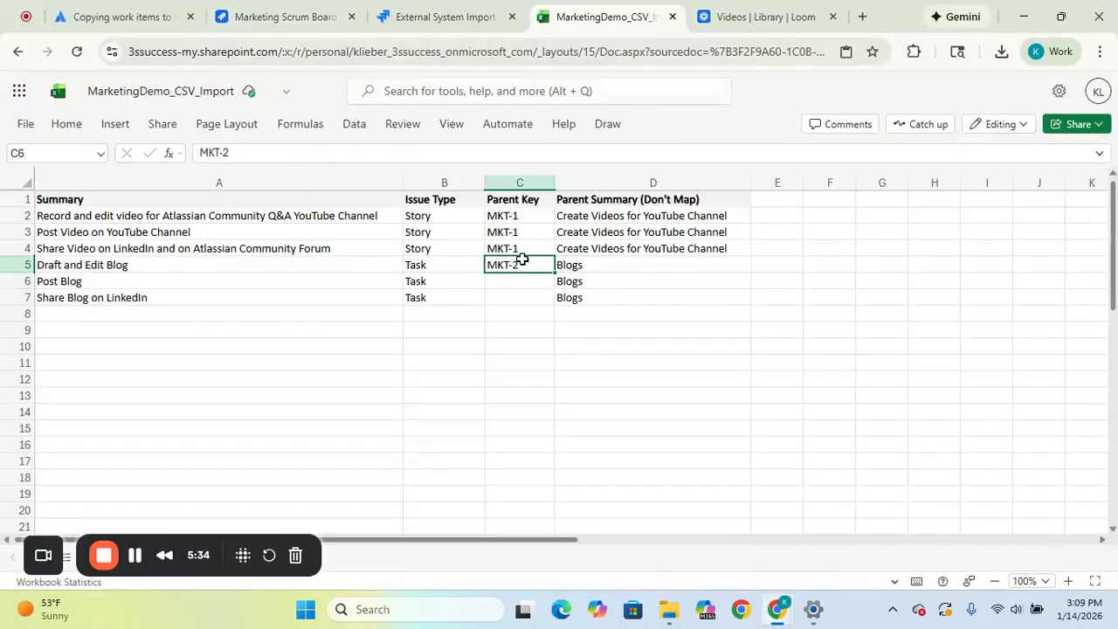
pyautogui.hotkey('ctrl', 'c')
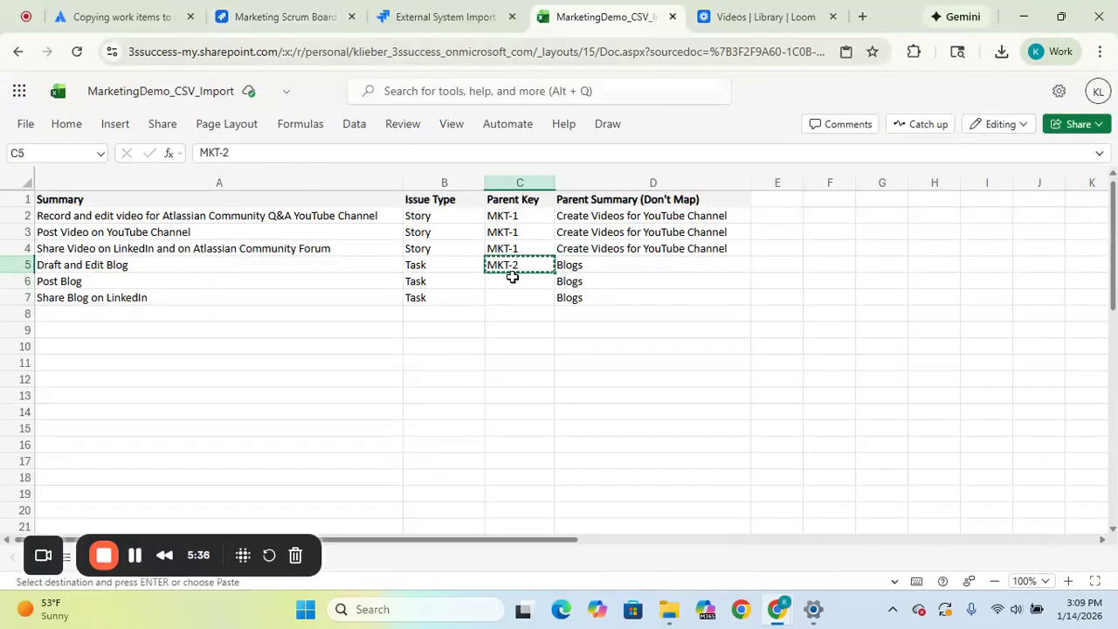
pyautogui.moveTo(513, 276); pyautogui.dragTo(507, 292)
pyautogui.hotkey('ctrl', 'v')
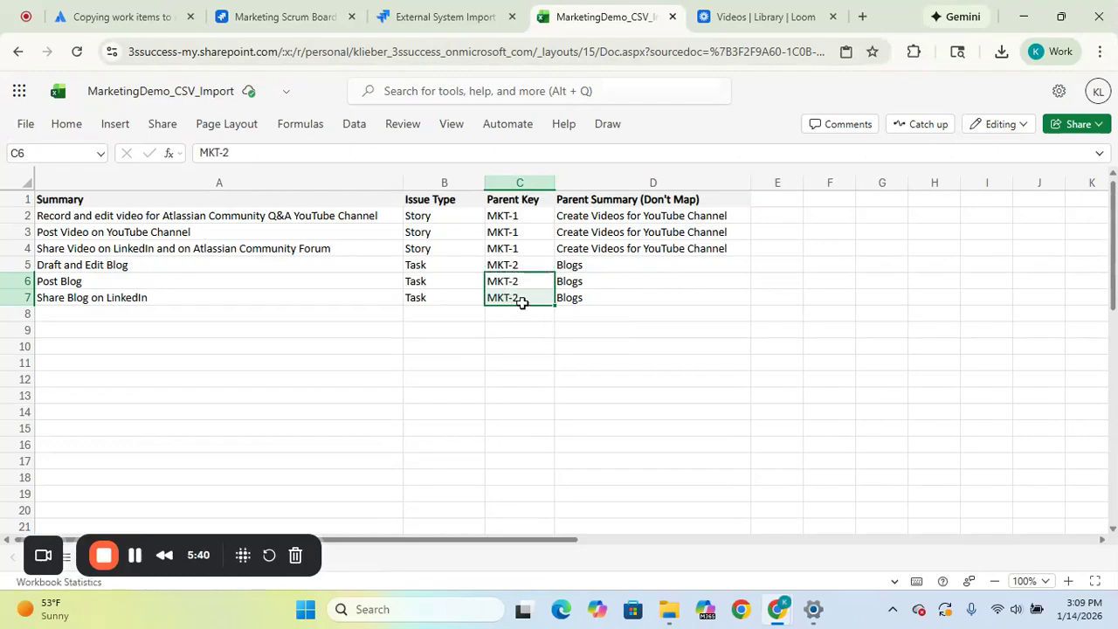
pyautogui.click(663, 358)
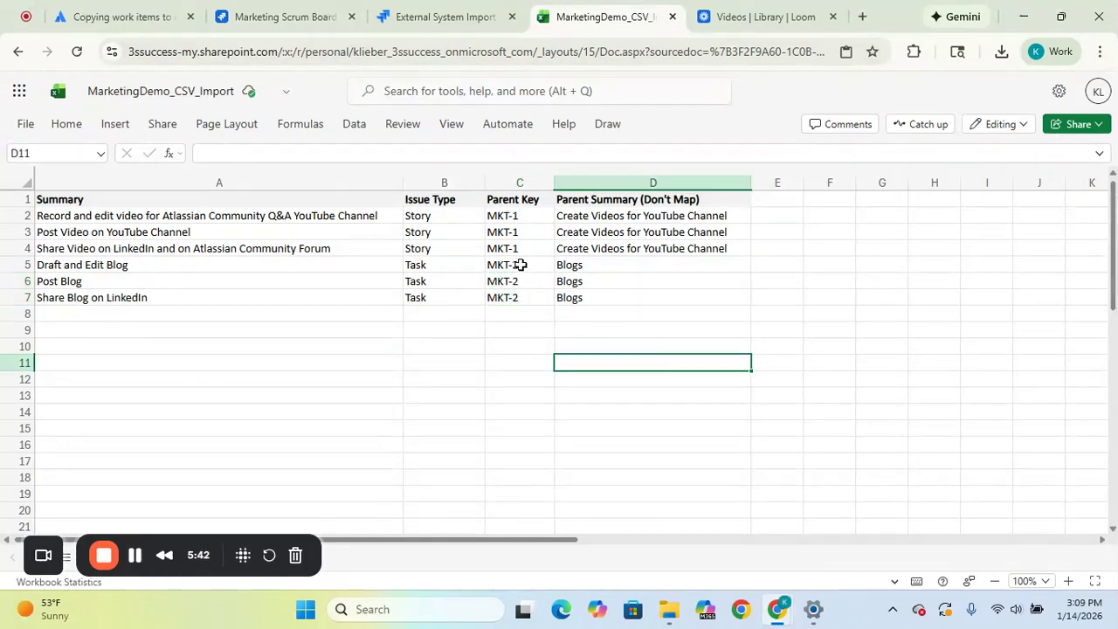
# - Review the filled import rows, comparing summaries, issue types and parent keys with the Parent Summary (Don't Map) column
pyautogui.click(630, 199)
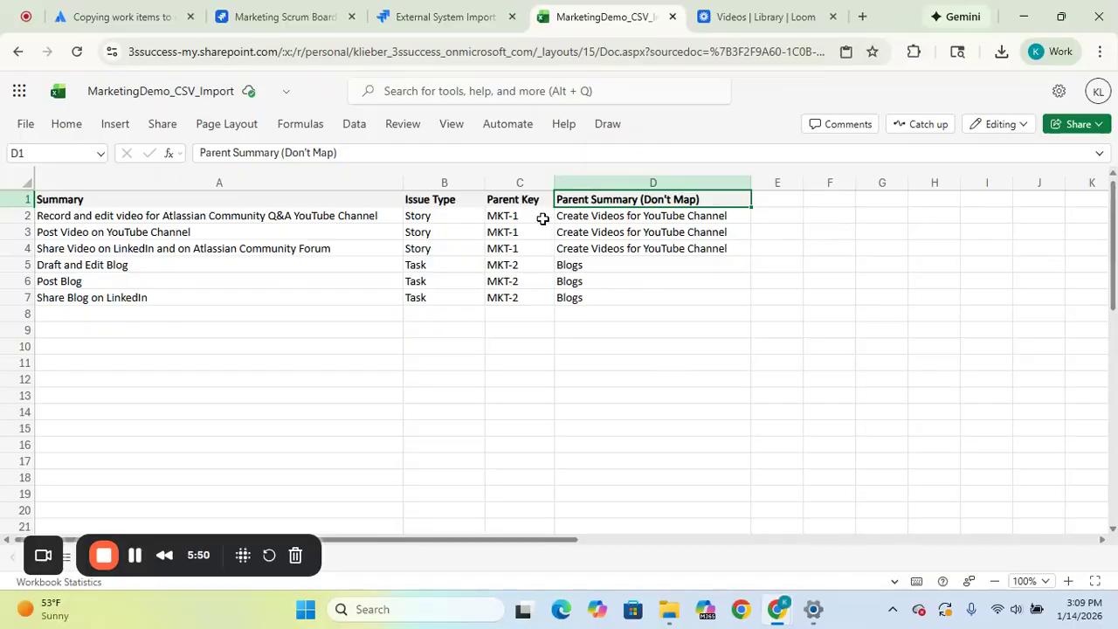
pyautogui.moveTo(519, 216); pyautogui.dragTo(287, 300)
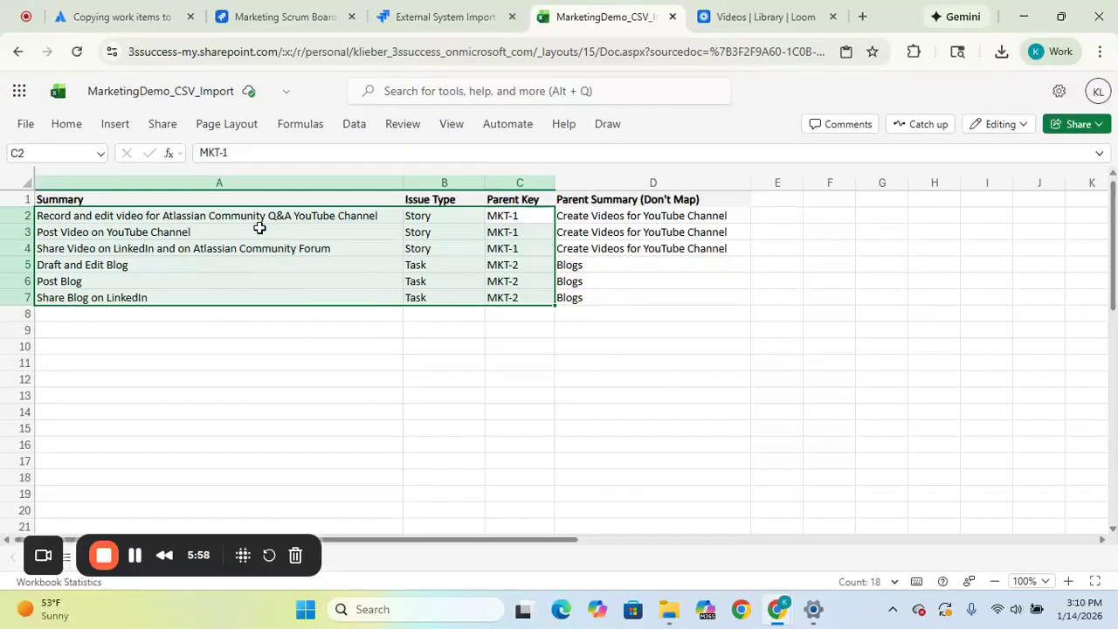
pyautogui.click(662, 328)
pyautogui.moveTo(606, 217); pyautogui.dragTo(541, 248)
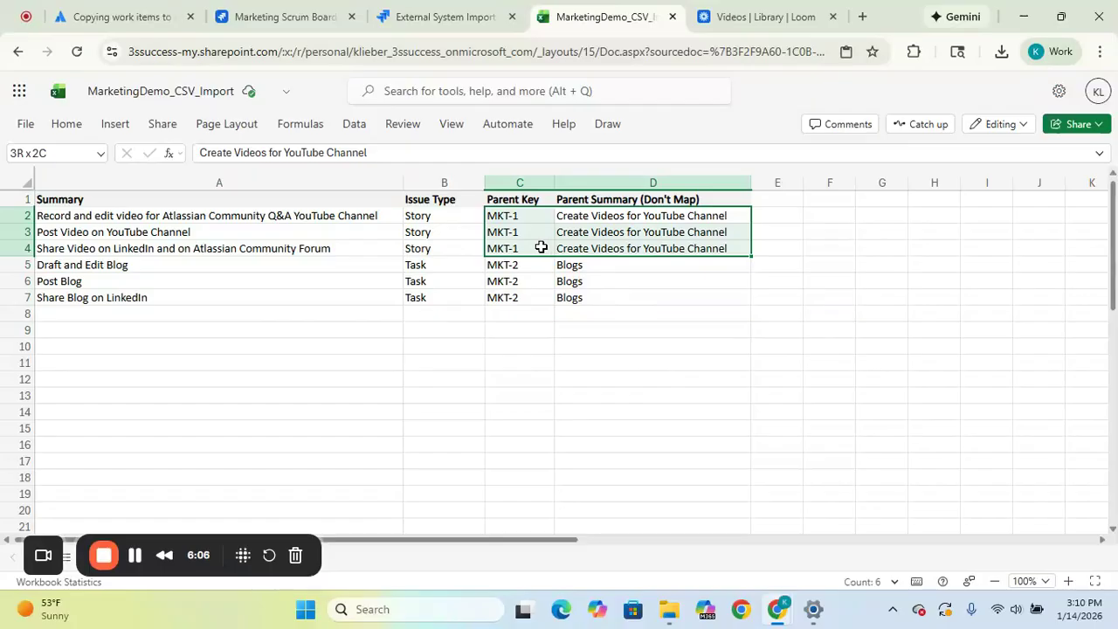
pyautogui.moveTo(541, 248); pyautogui.dragTo(546, 245)
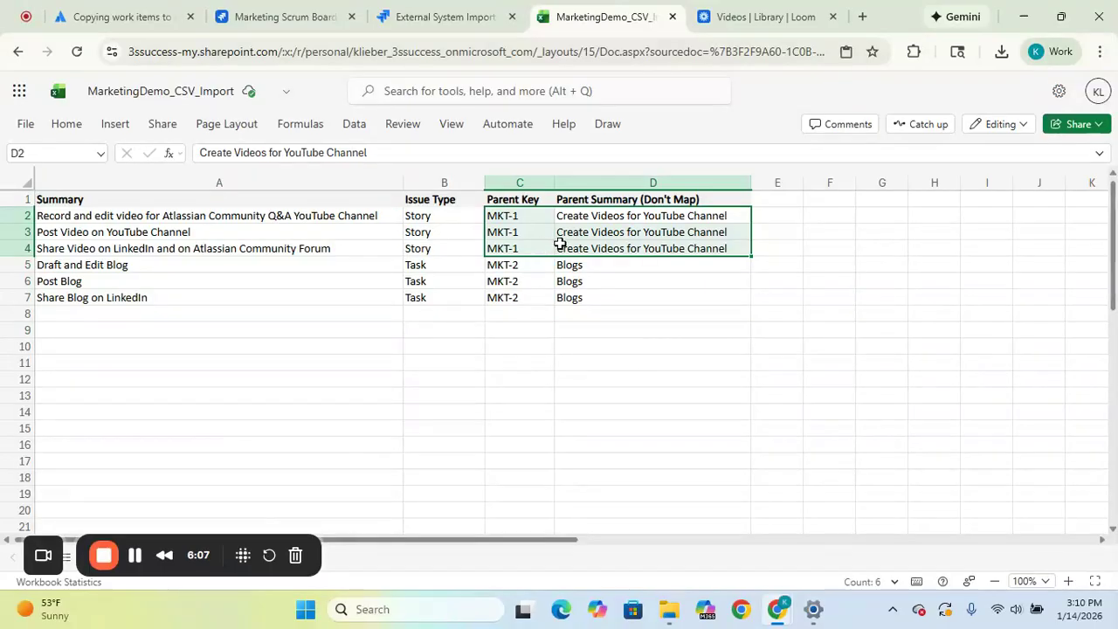
pyautogui.click(711, 325)
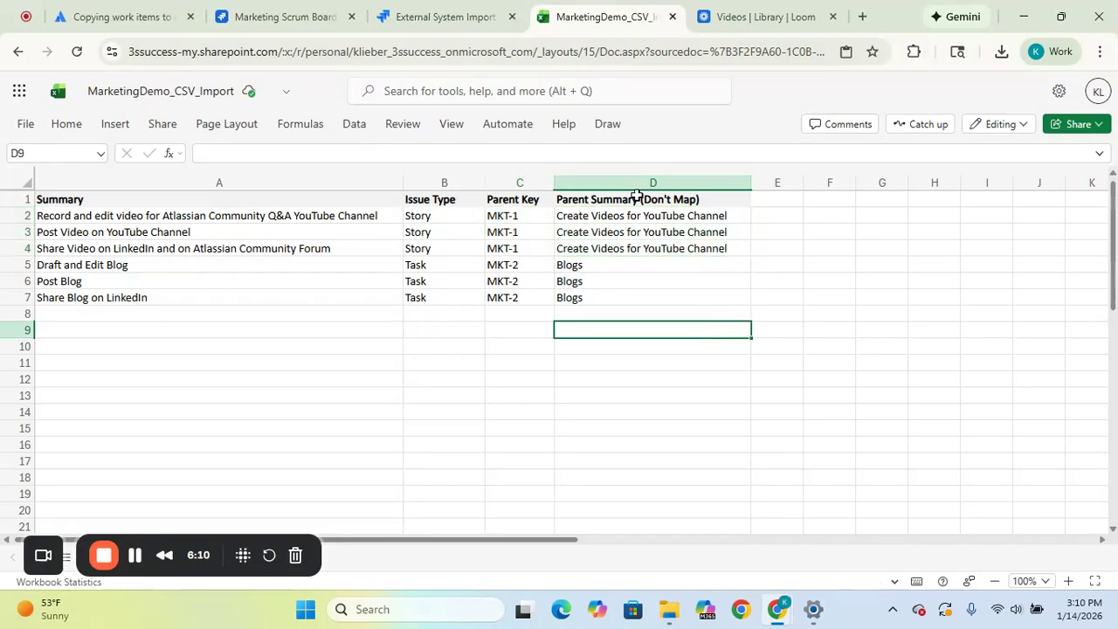
pyautogui.click(684, 197)
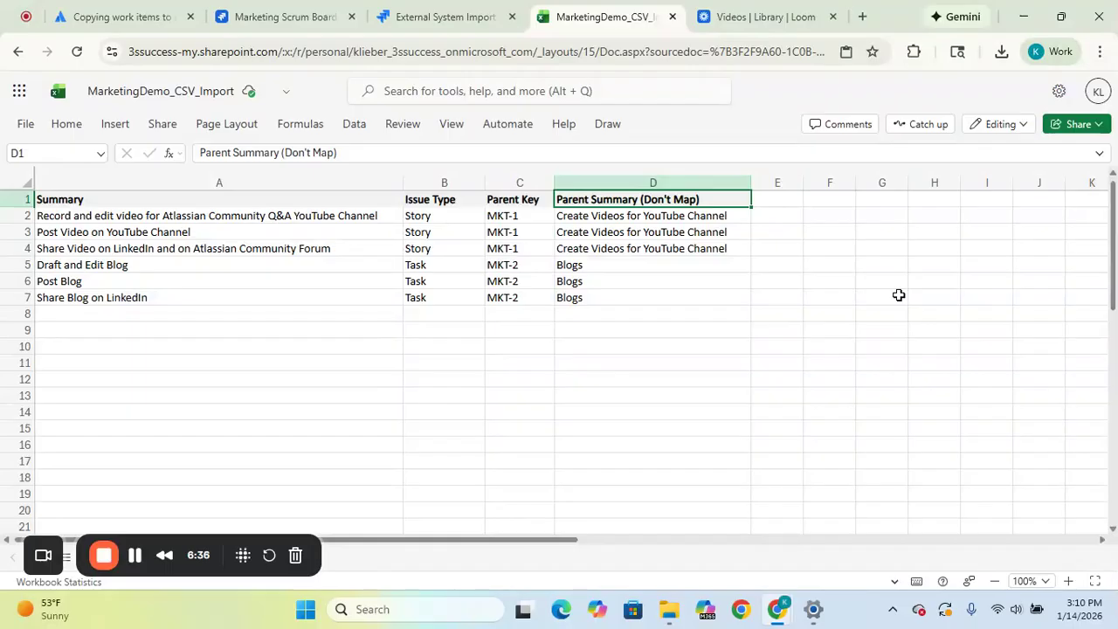
pyautogui.click(125, 298)
pyautogui.click(145, 356)
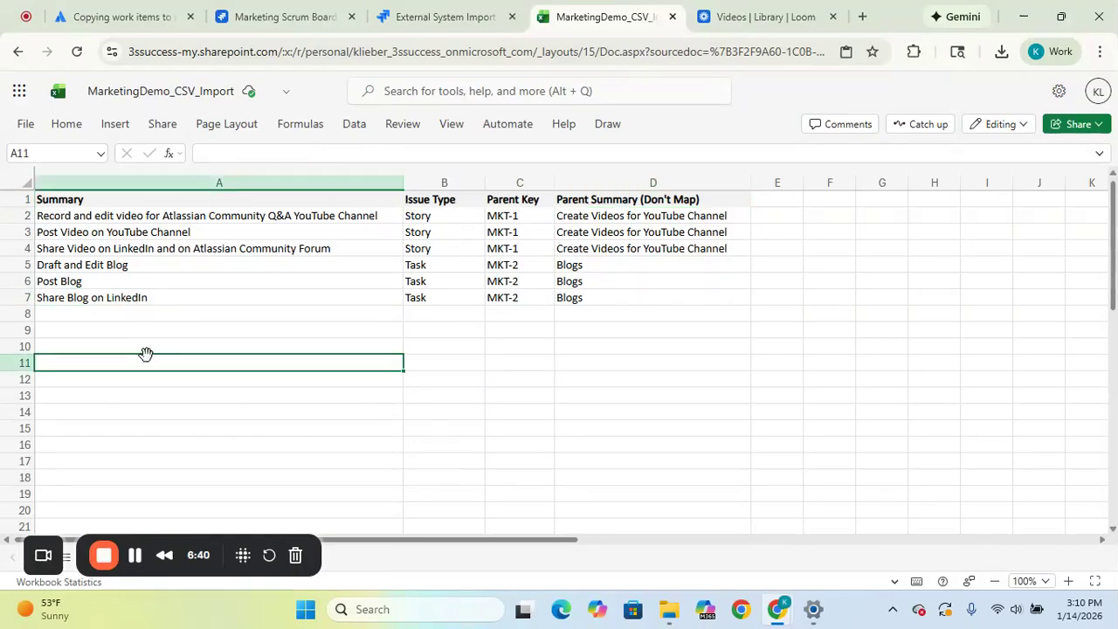
# - Export the workbook by downloading it as a CSV file
pyautogui.click(53, 124)
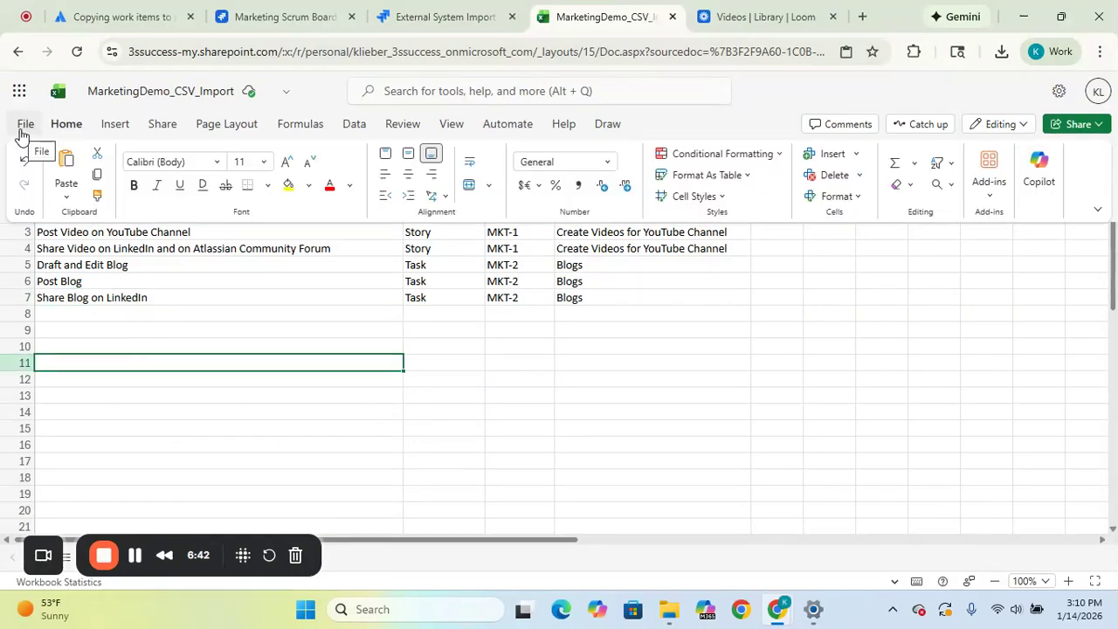
pyautogui.click(24, 126)
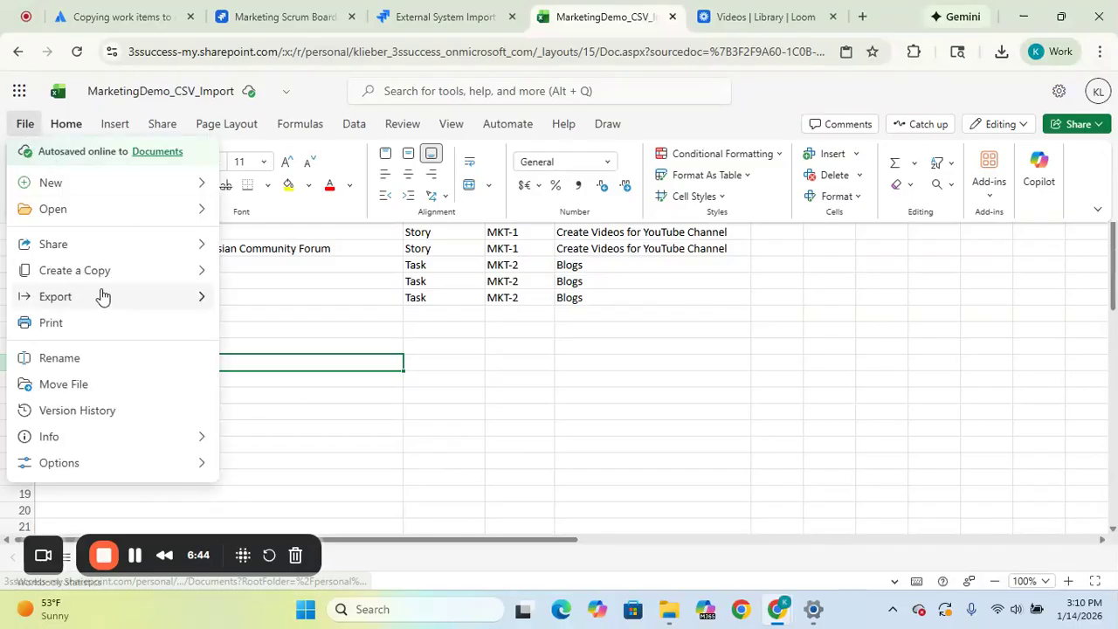
pyautogui.moveTo(152, 300)
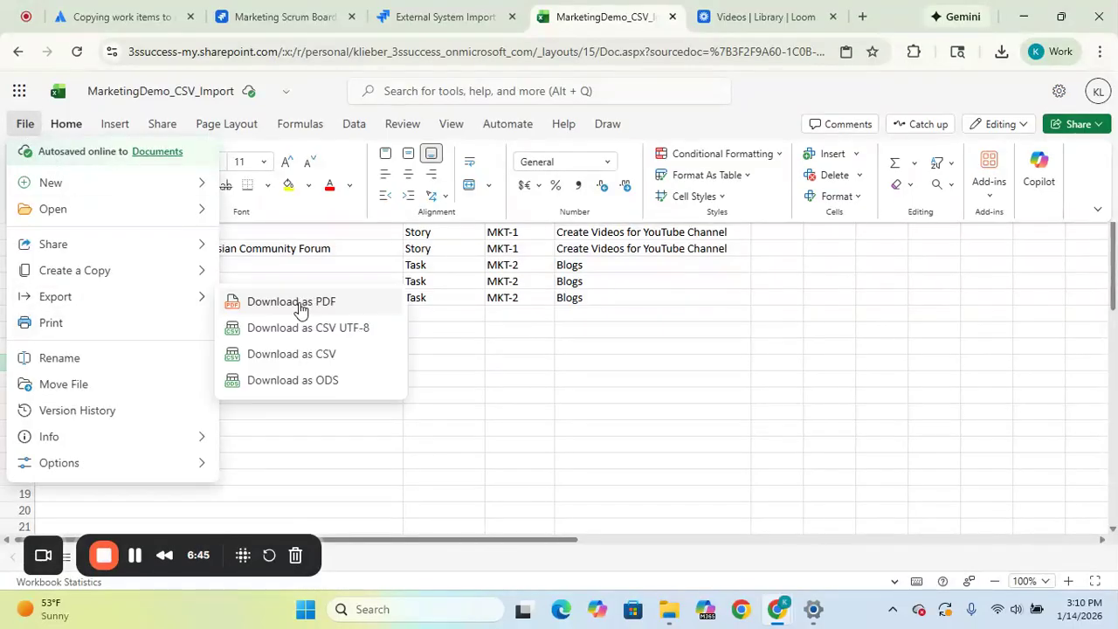
pyautogui.click(349, 353)
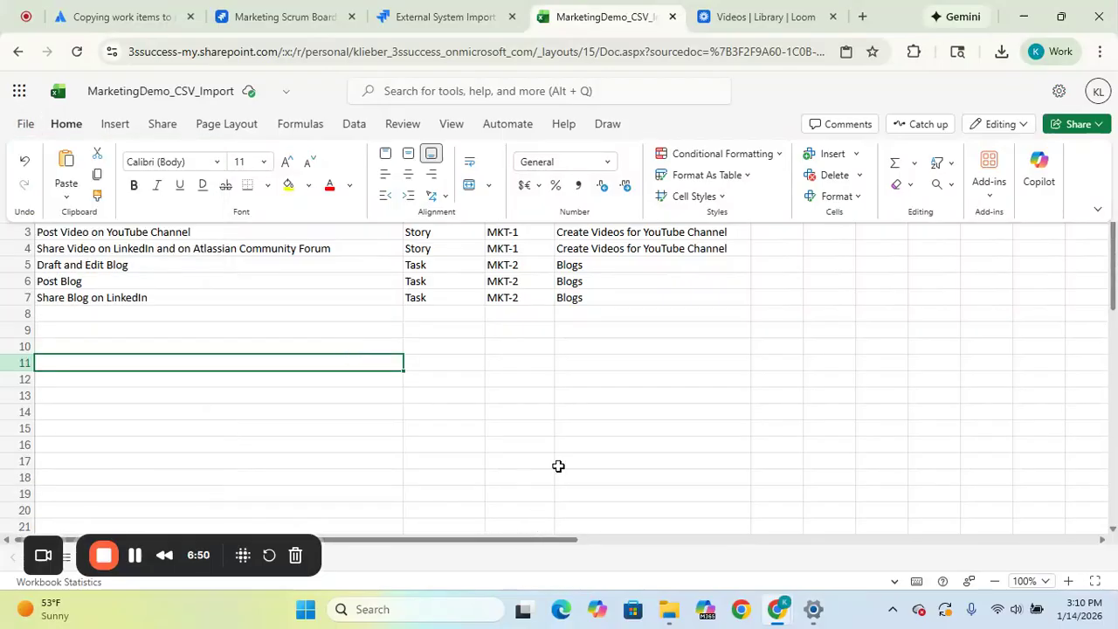
# - Switch to Jira and start importing work items from CSV in the Marketing space's list of all work
pyautogui.click(258, 9)
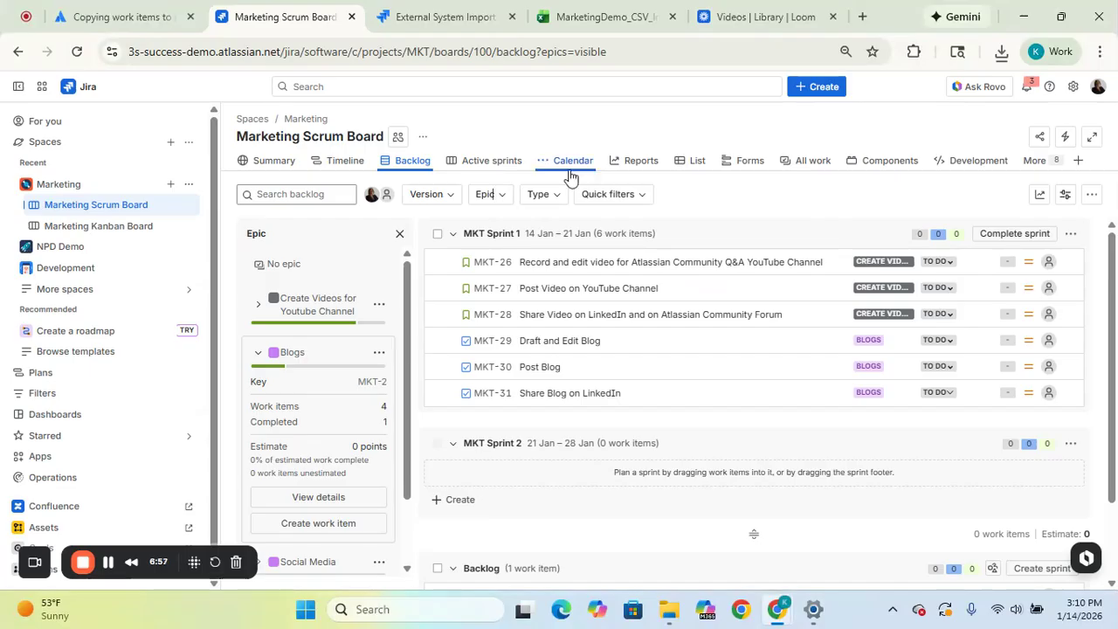
pyautogui.click(813, 160)
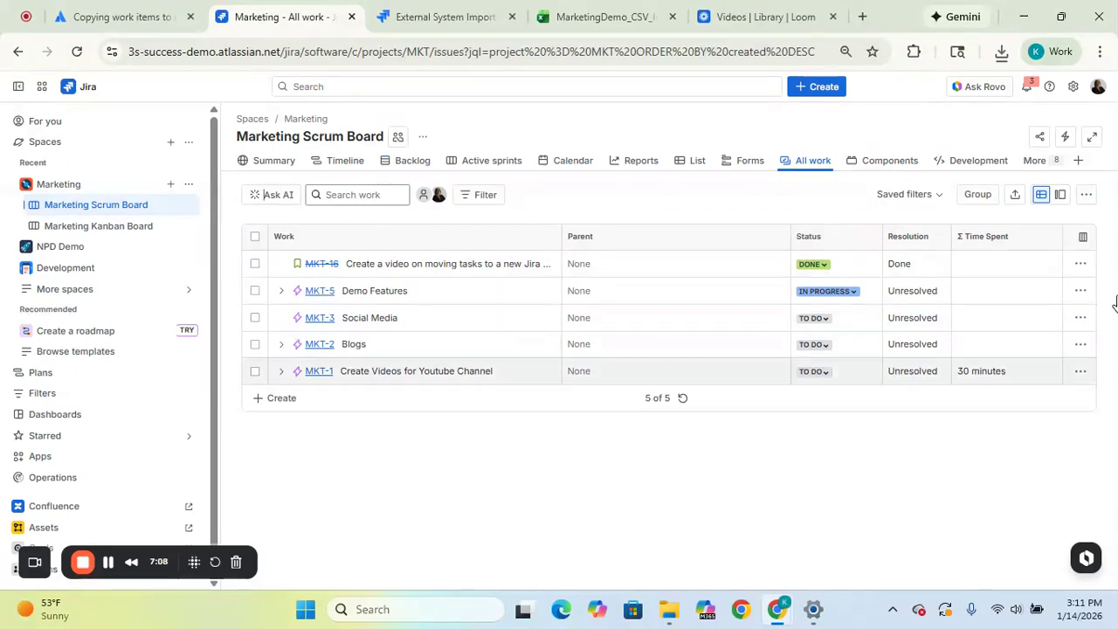
pyautogui.click(1086, 195)
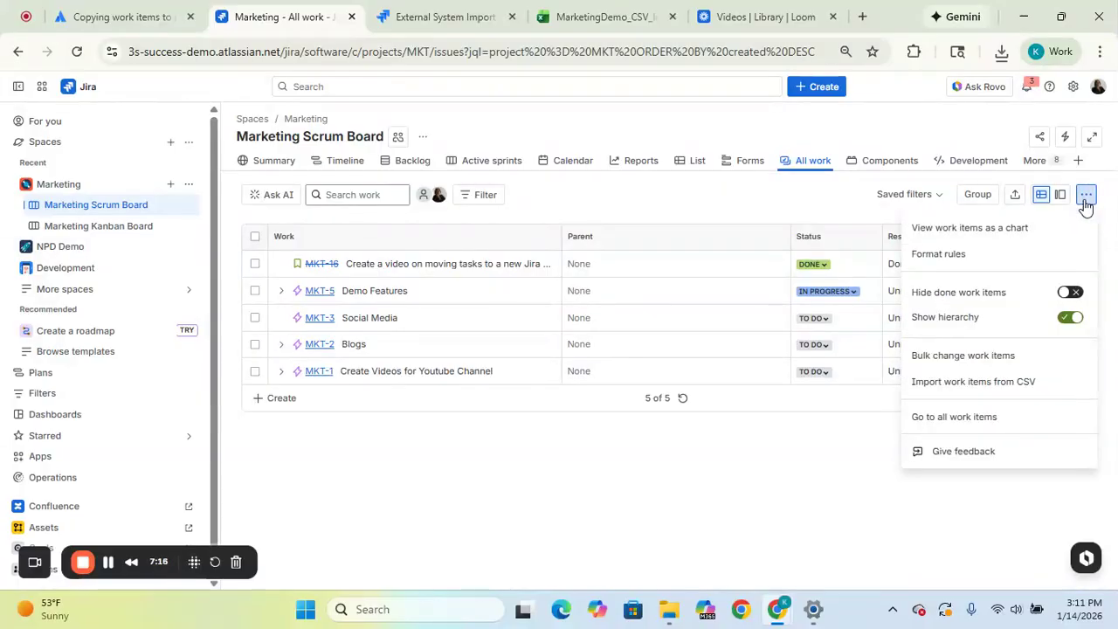
pyautogui.click(1001, 388)
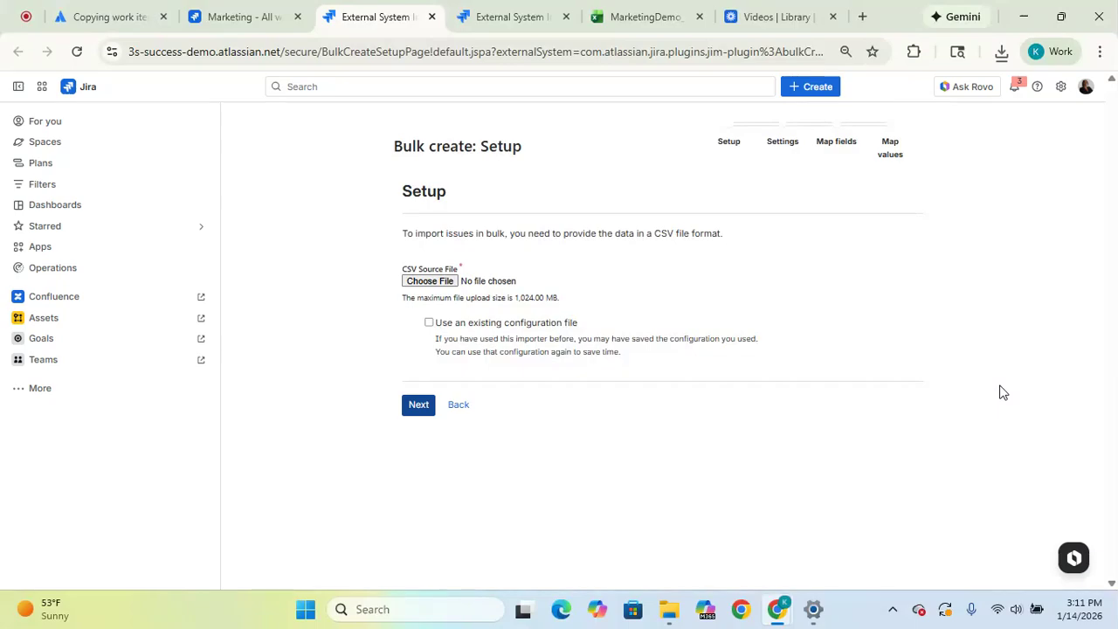
# - Choose MarketingDemo_CSV_Import(Sheet1).csv as the CSV source file and continue to the import settings
pyautogui.click(440, 283)
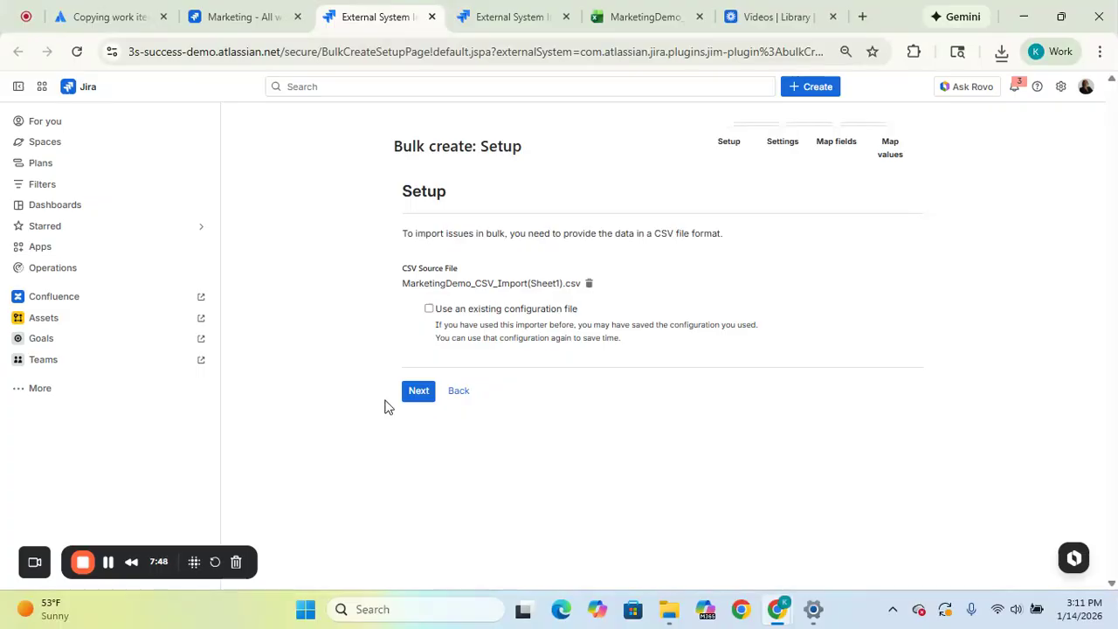
pyautogui.click(416, 393)
pyautogui.click(417, 395)
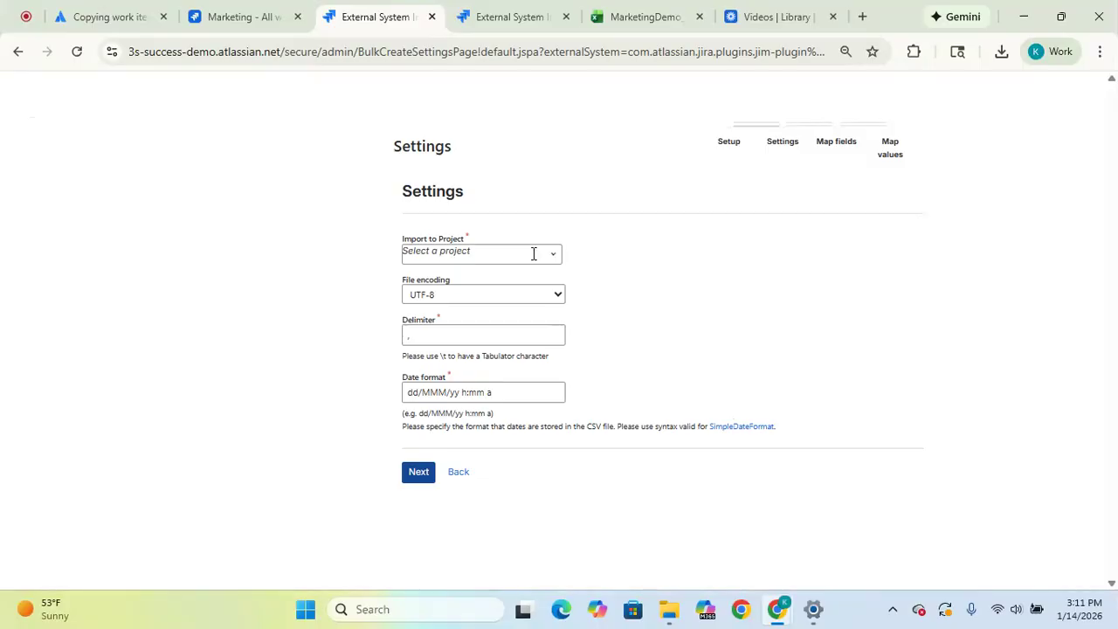
# - Set Marketing as the project to import to and continue to field mapping
pyautogui.click(534, 254)
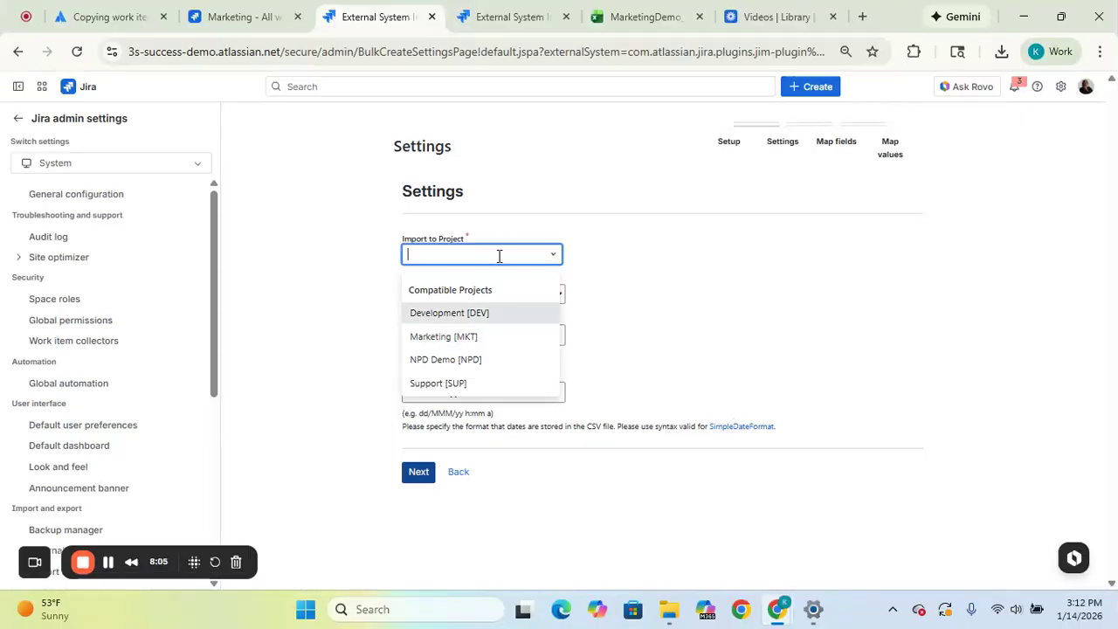
pyautogui.write('Mark')
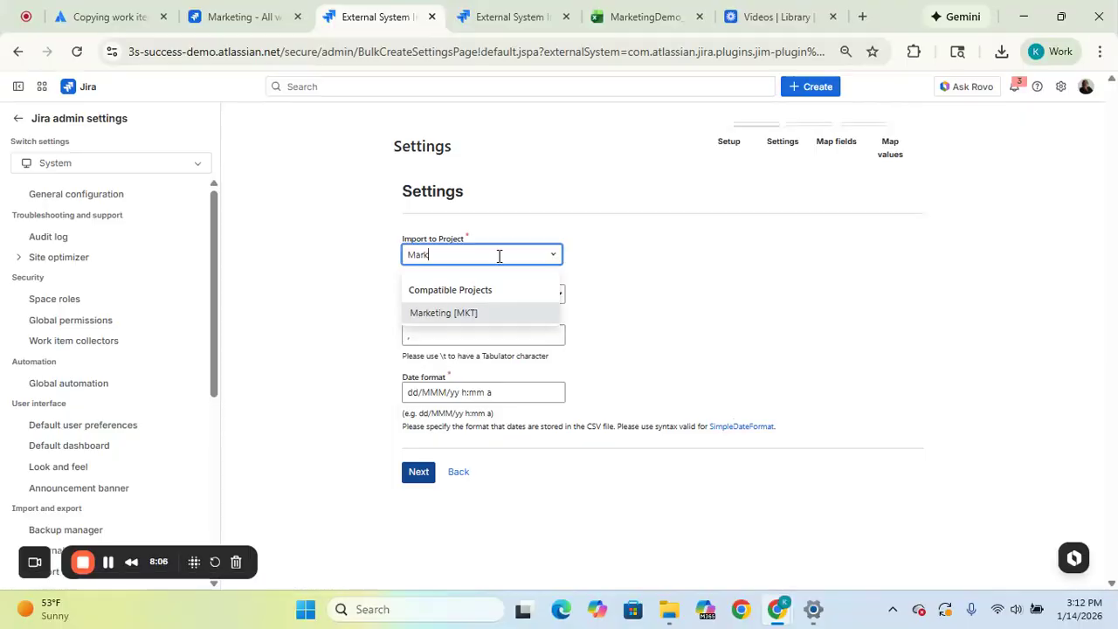
pyautogui.click(465, 314)
pyautogui.click(629, 266)
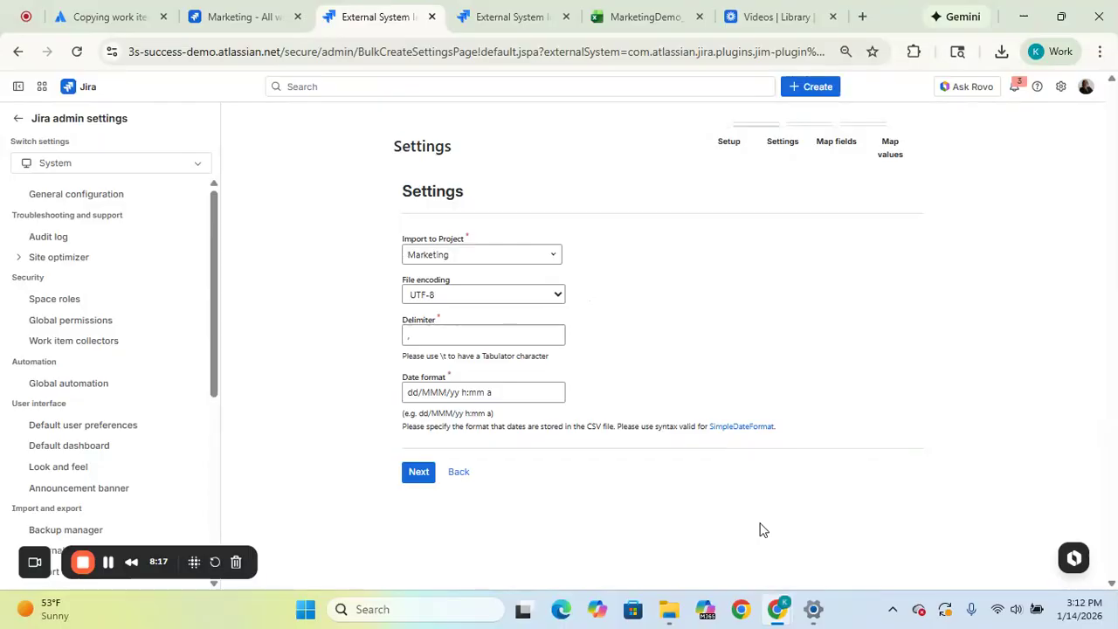
pyautogui.click(419, 472)
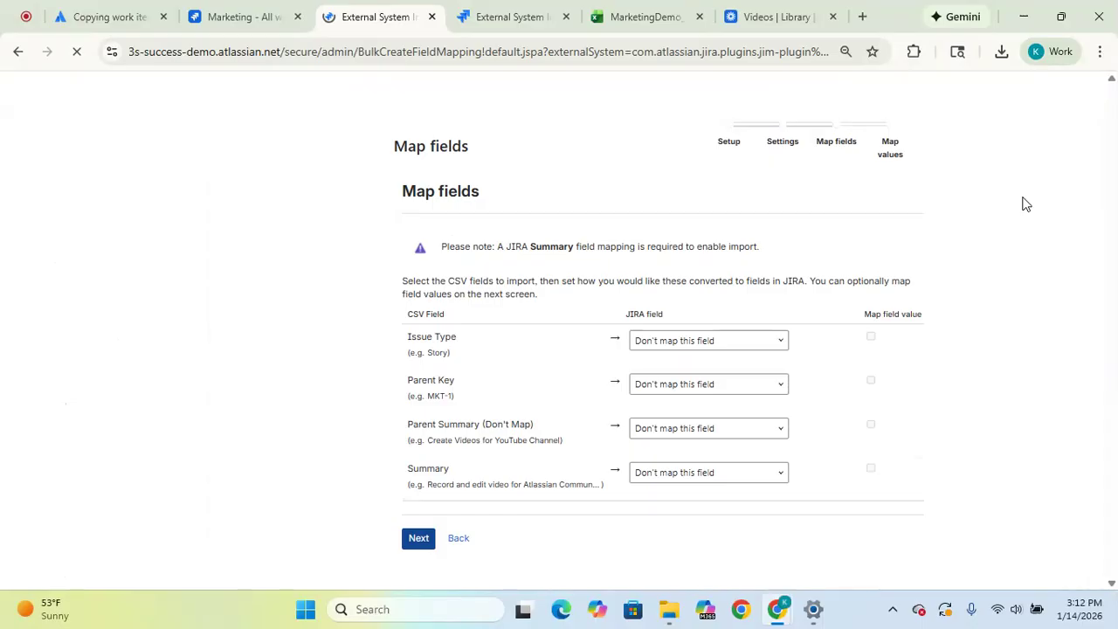
# - Map the CSV Issue Type field to Jira's Issue Type and enable mapping of its field values
pyautogui.click(781, 341)
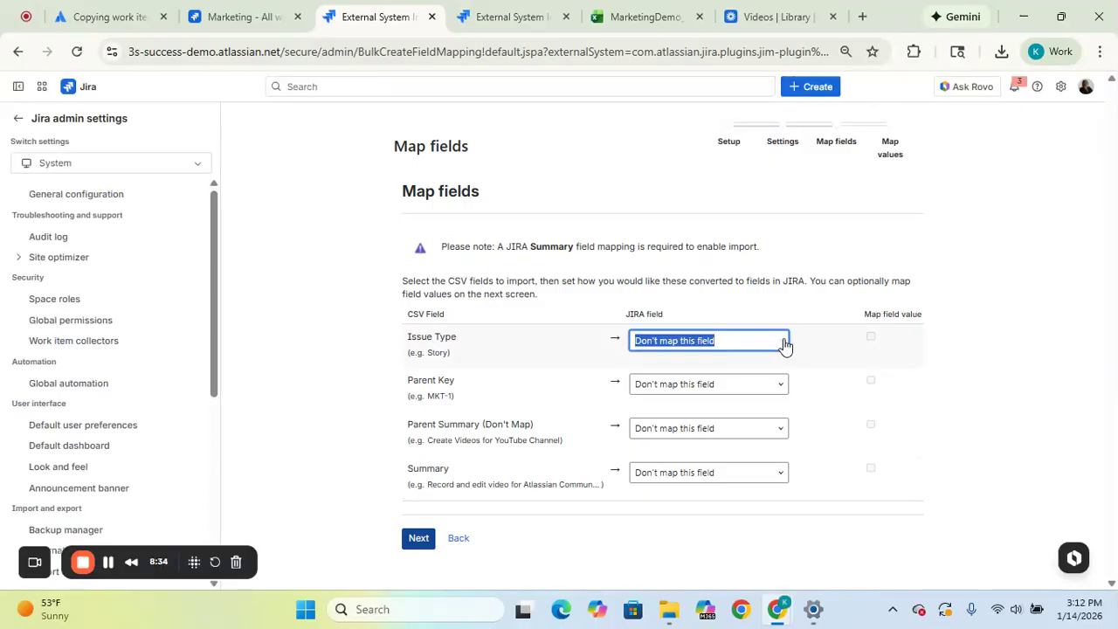
pyautogui.write('Issue')
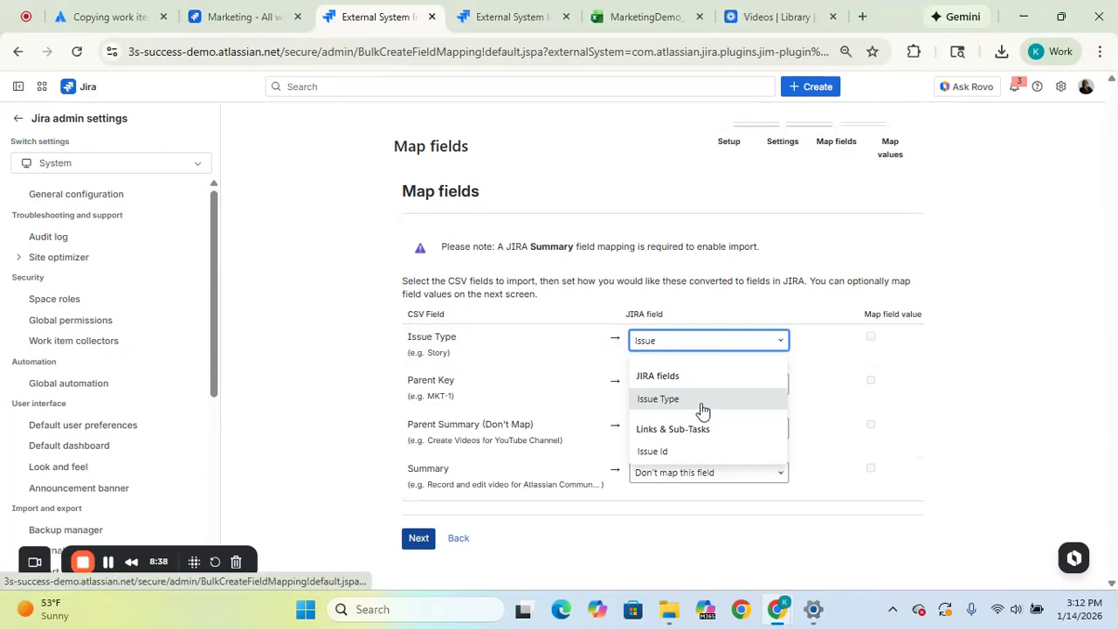
pyautogui.click(702, 400)
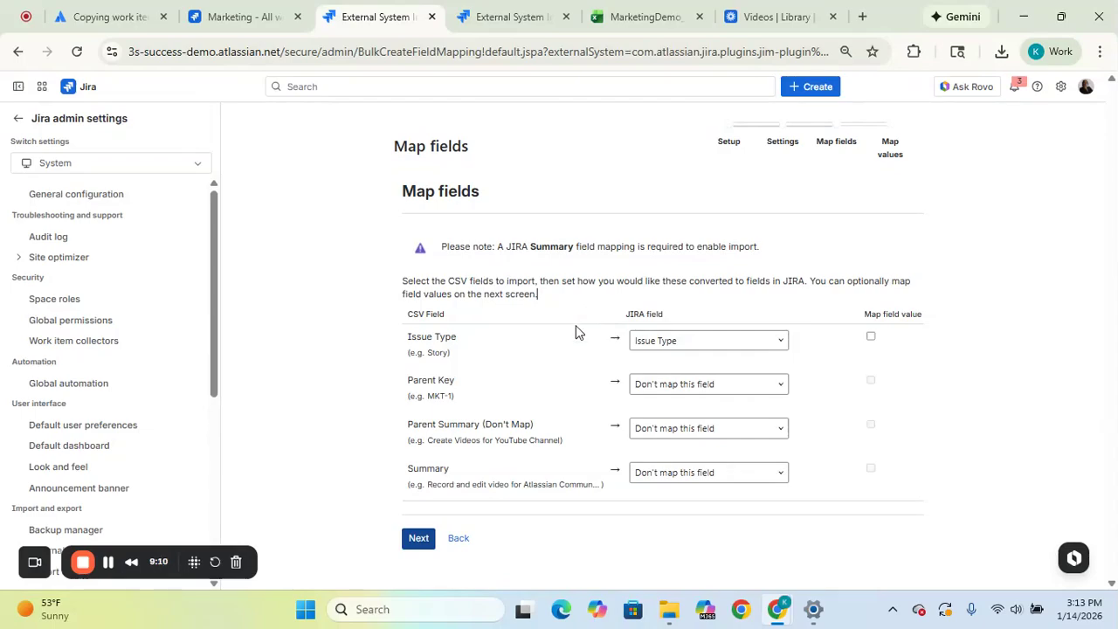
pyautogui.click(871, 337)
# - Map the CSV Parent Key field to Jira's Parent field and enable mapping of its field values
pyautogui.click(668, 381)
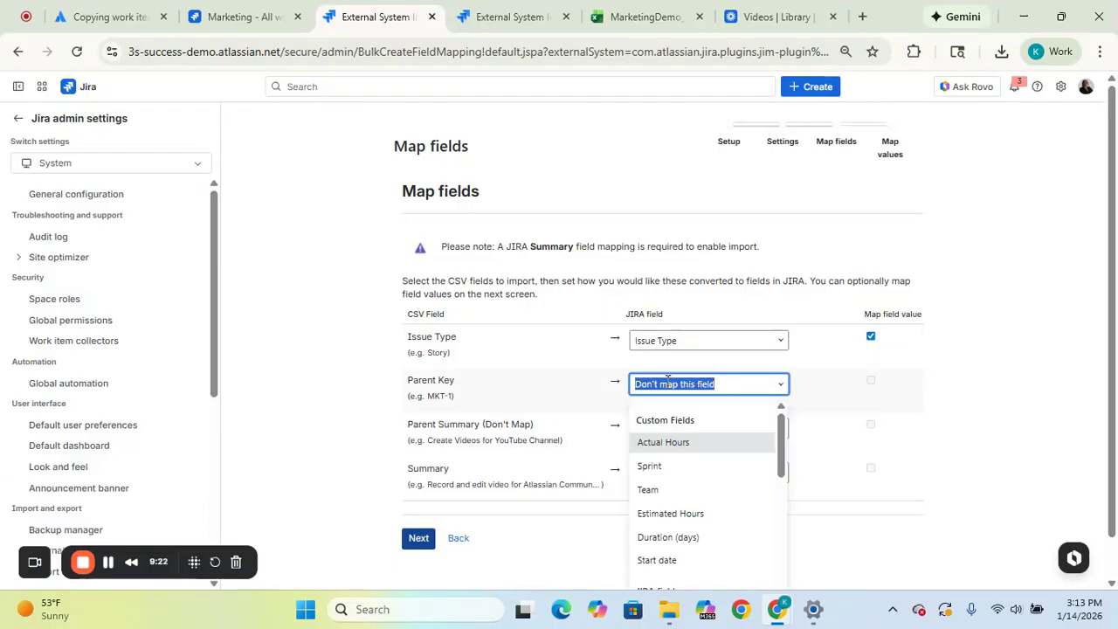
pyautogui.write('apr')
pyautogui.press('BackSpace')
pyautogui.press('BackSpace')
pyautogui.press('BackSpace')
pyautogui.write('Pare')
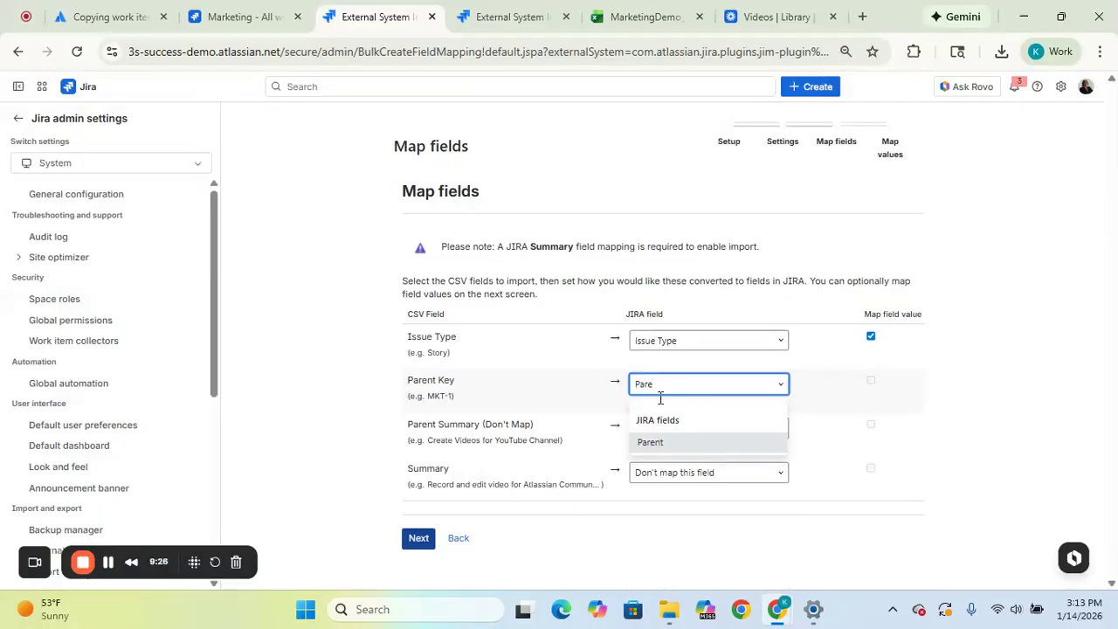
pyautogui.click(651, 442)
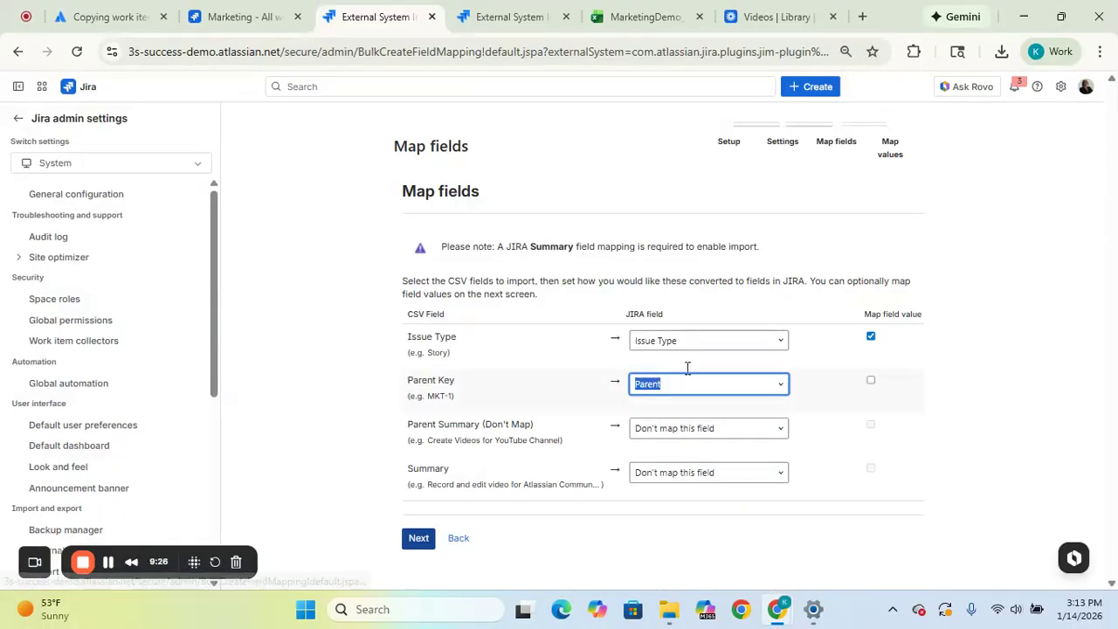
pyautogui.click(870, 382)
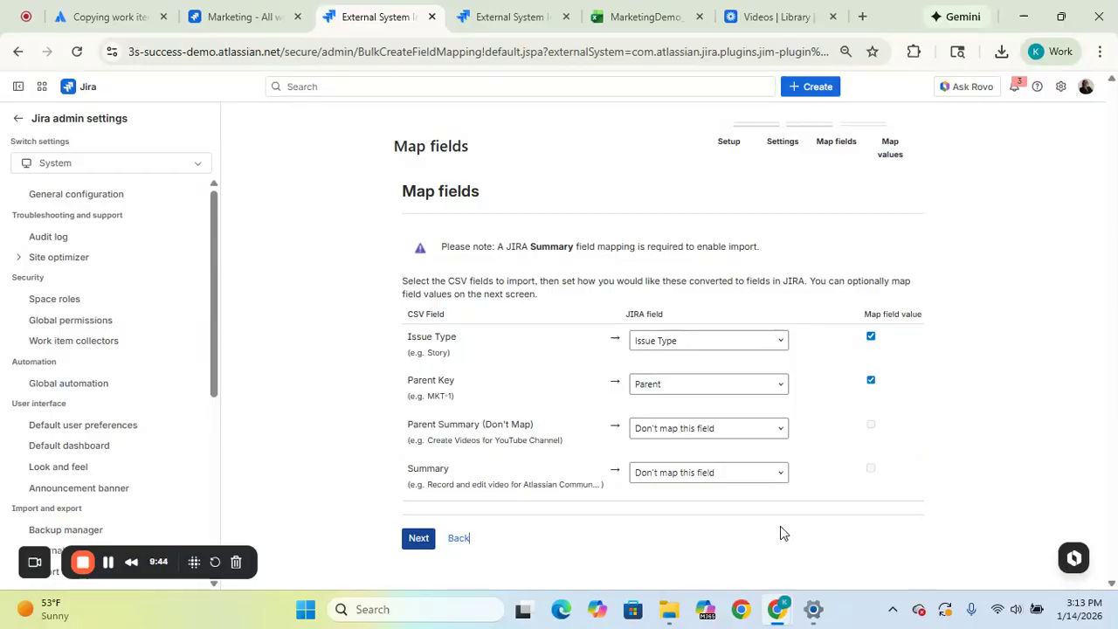
# - Map the CSV Summary field to Jira's Summary with field value mapping enabled, and continue to the value mapping
pyautogui.click(689, 469)
pyautogui.write('Sum')
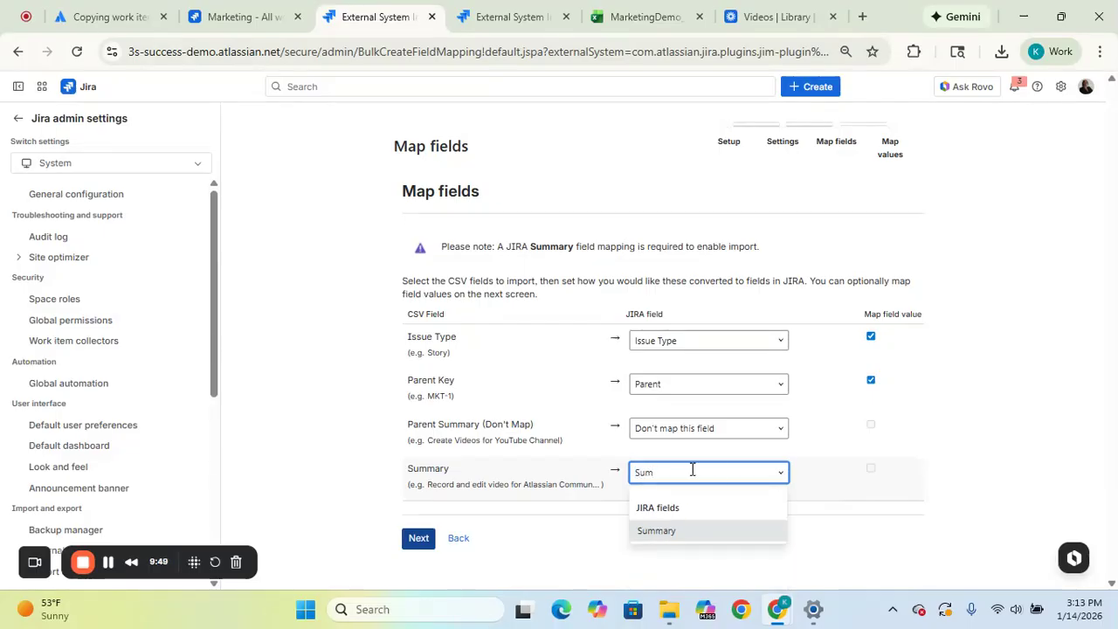
pyautogui.click(684, 531)
pyautogui.click(780, 485)
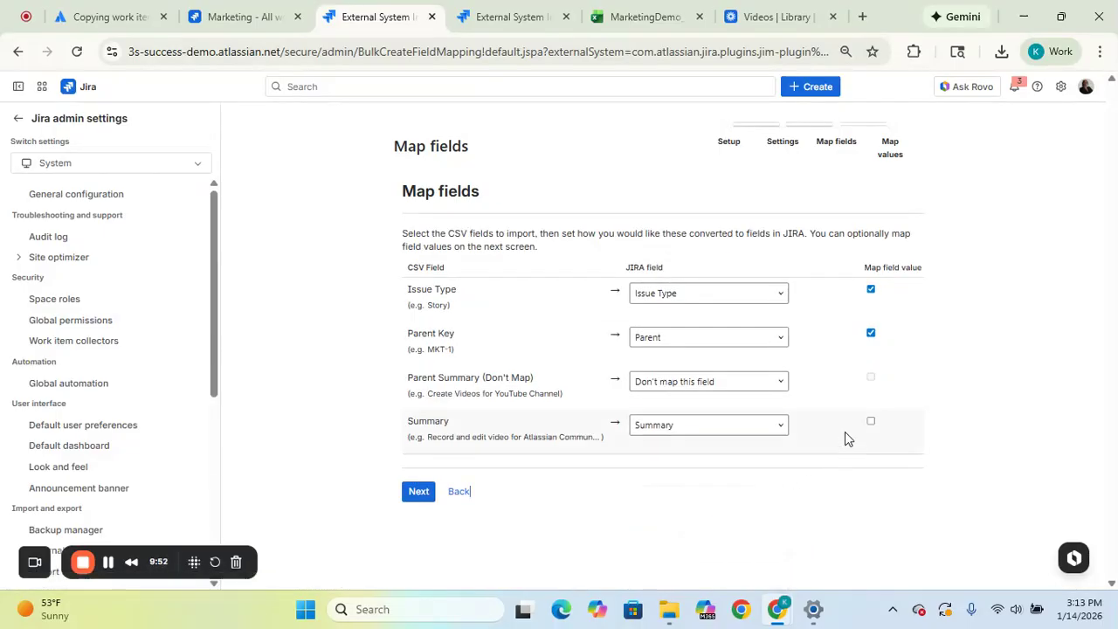
pyautogui.click(871, 421)
pyautogui.click(419, 492)
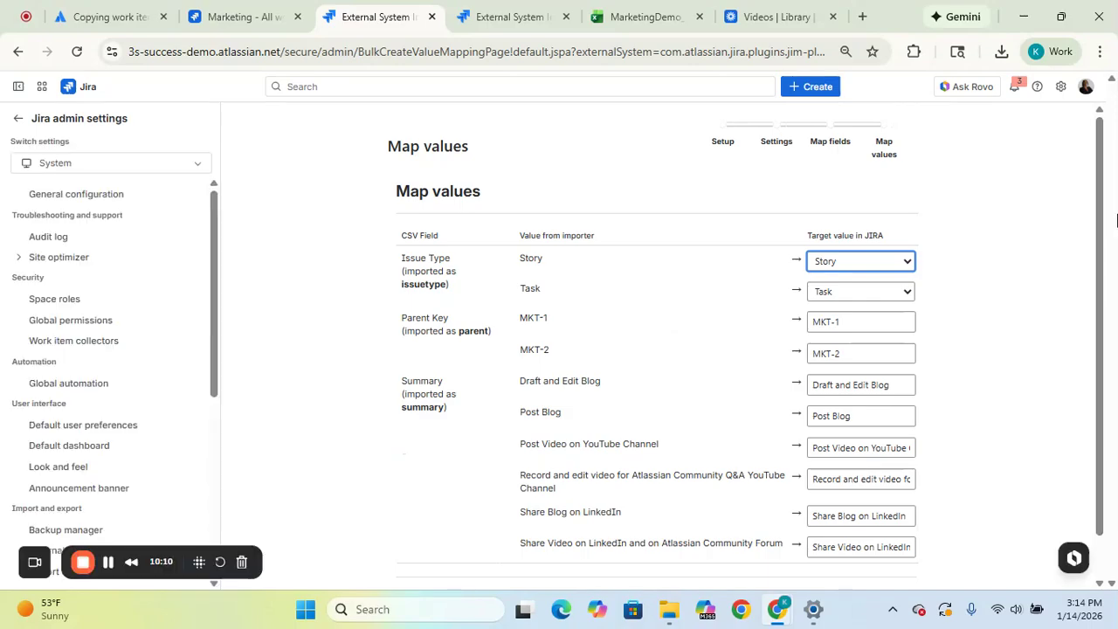
# - Validate the mapped values and begin the import of the work items
pyautogui.scroll(-2, 551, 579)
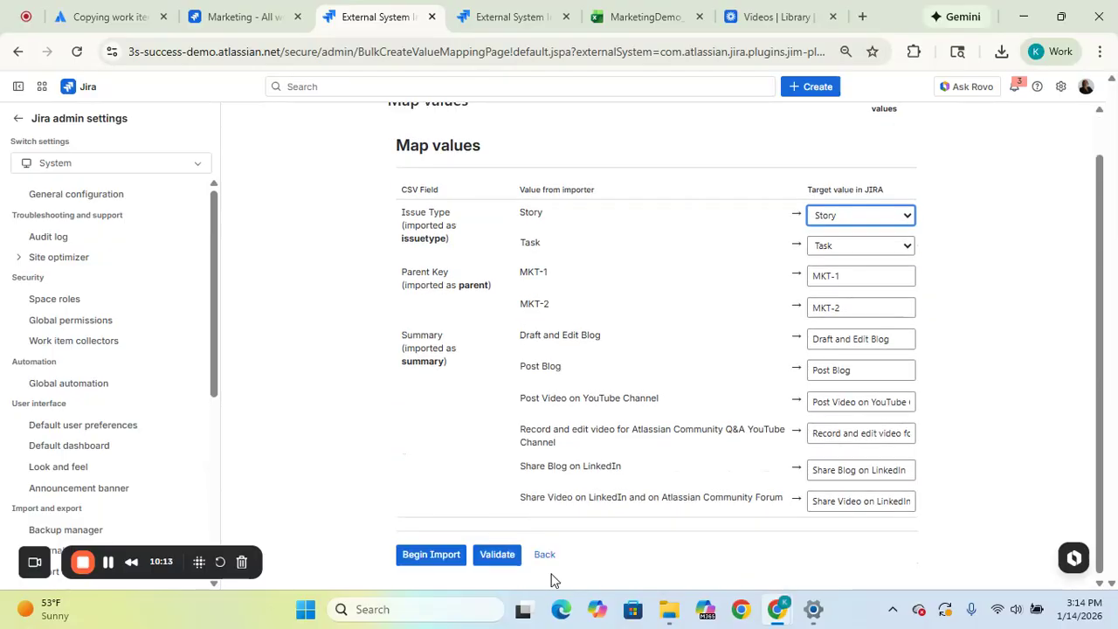
pyautogui.click(503, 556)
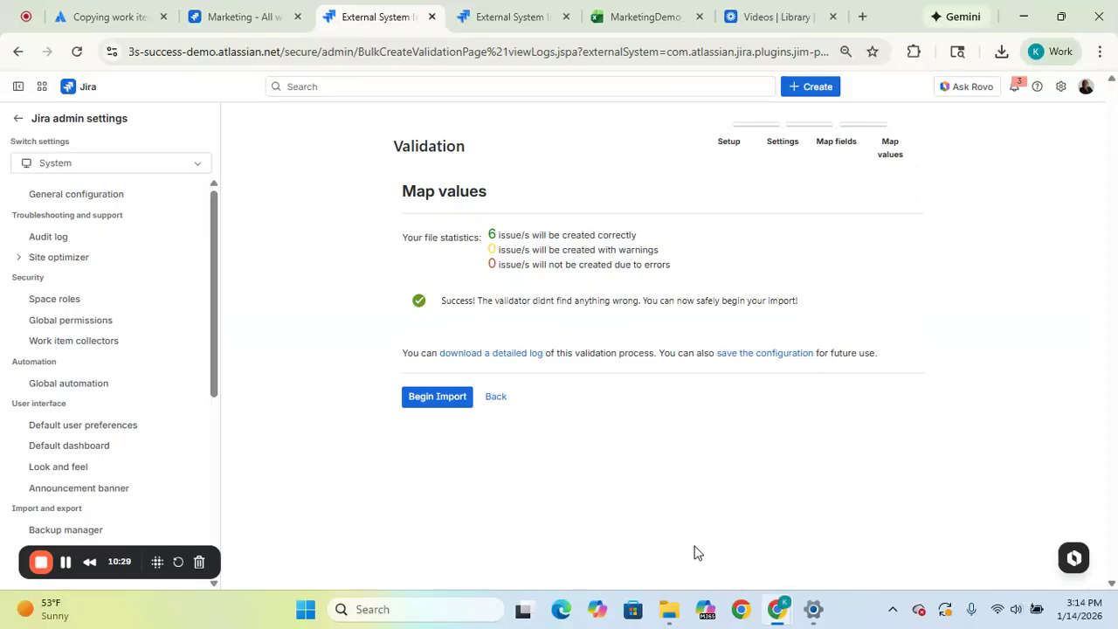
pyautogui.click(428, 406)
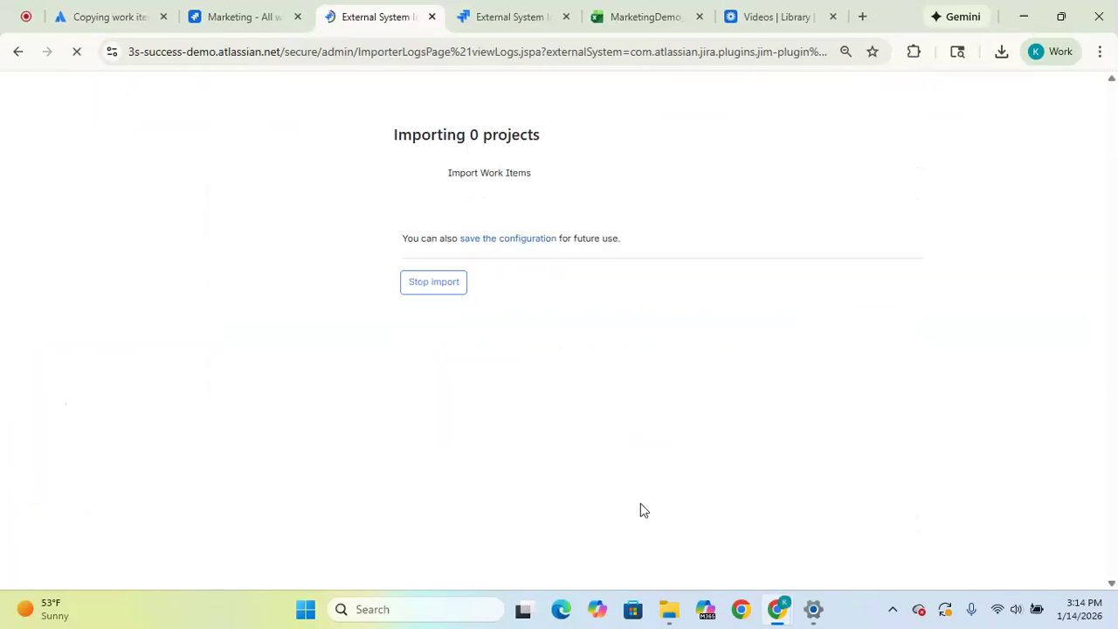